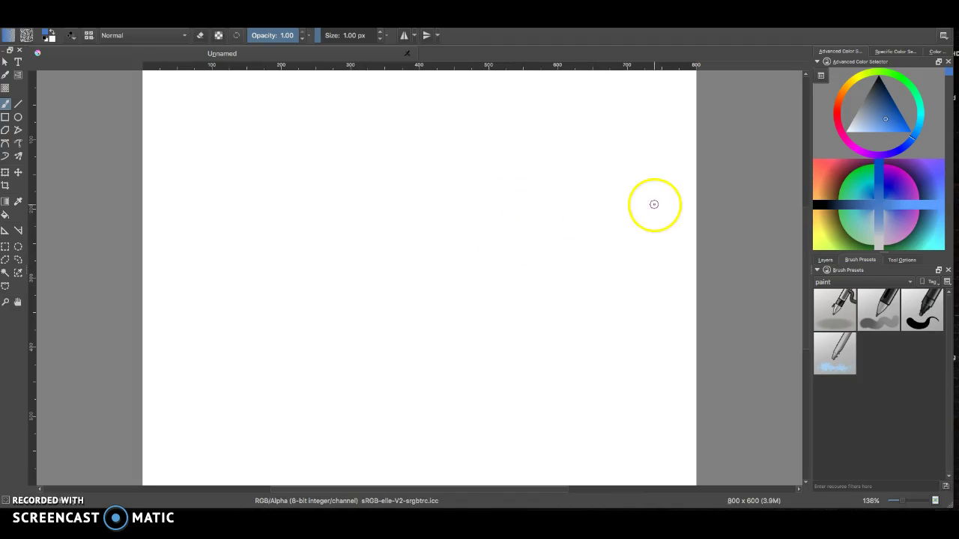
Set the Brush Presets tag filter to All to list every preset.
left_click(826, 261)
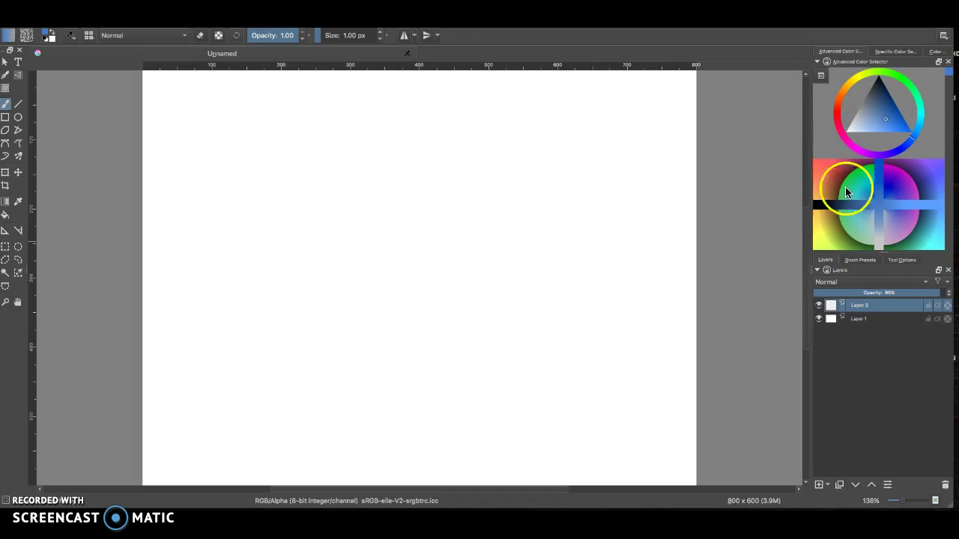
left_click(854, 261)
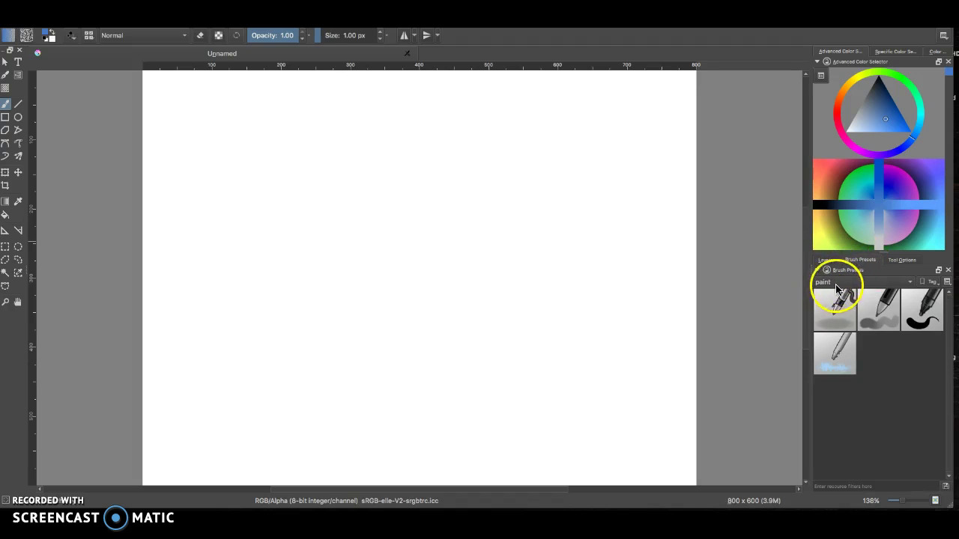
left_click(840, 285)
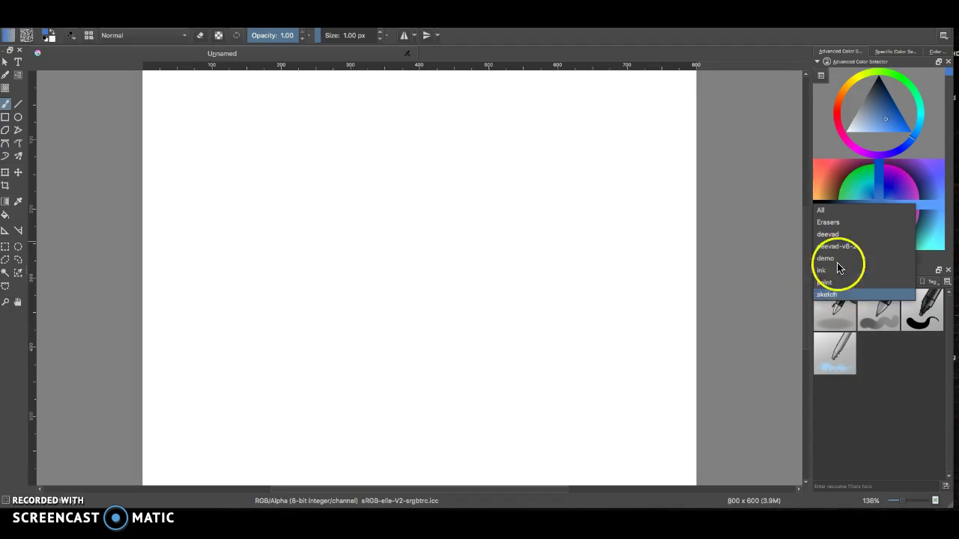
left_click(824, 210)
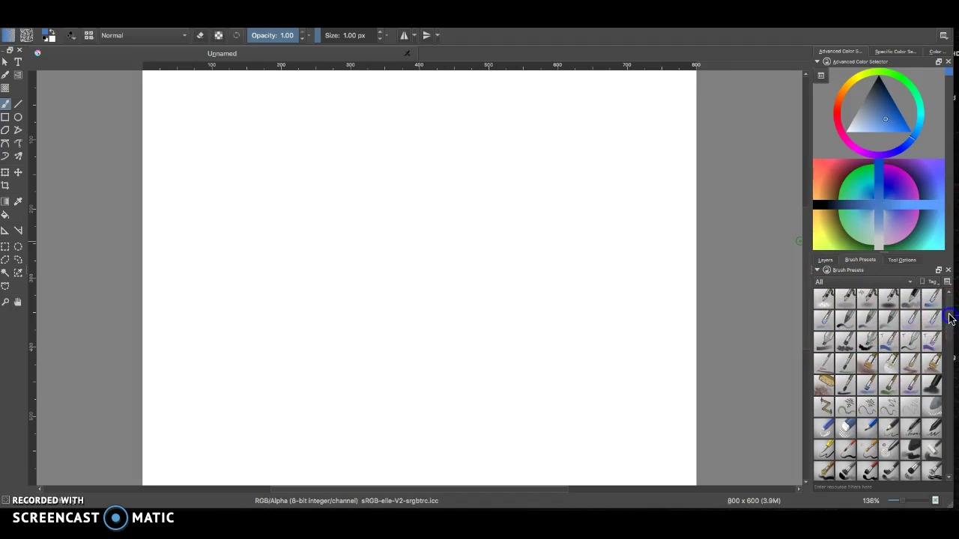
Choose a 64 px brush preset and scribble blue paint near the canvas centre.
mouse_move(950, 319)
left_mouse_down()
mouse_move(951, 445)
mouse_move(947, 322)
left_mouse_up()
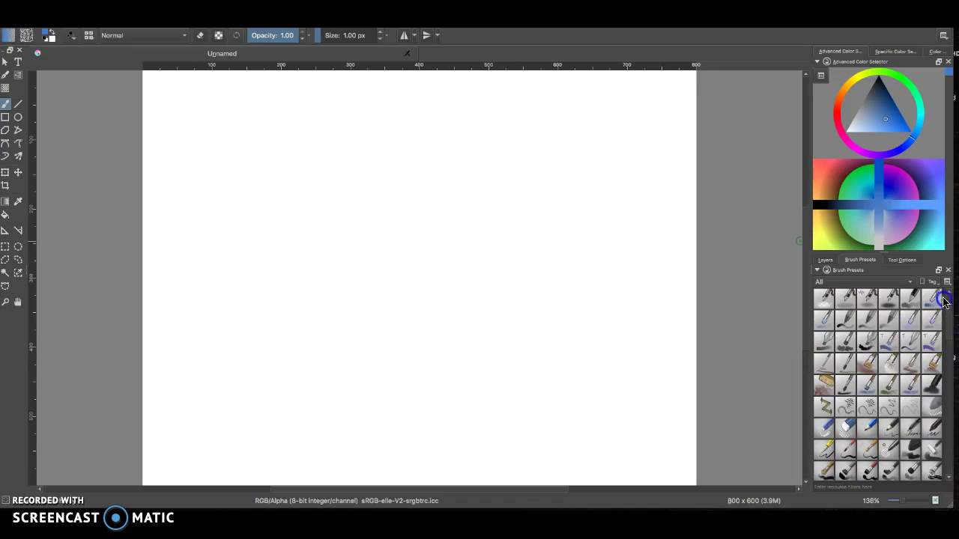
left_click(865, 321)
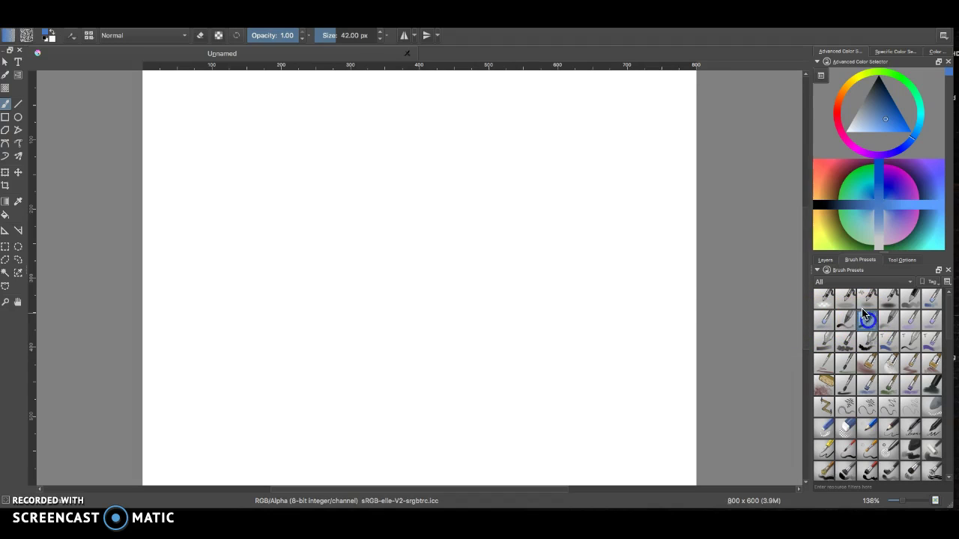
left_click_drag(472, 213, 492, 276)
key("/")
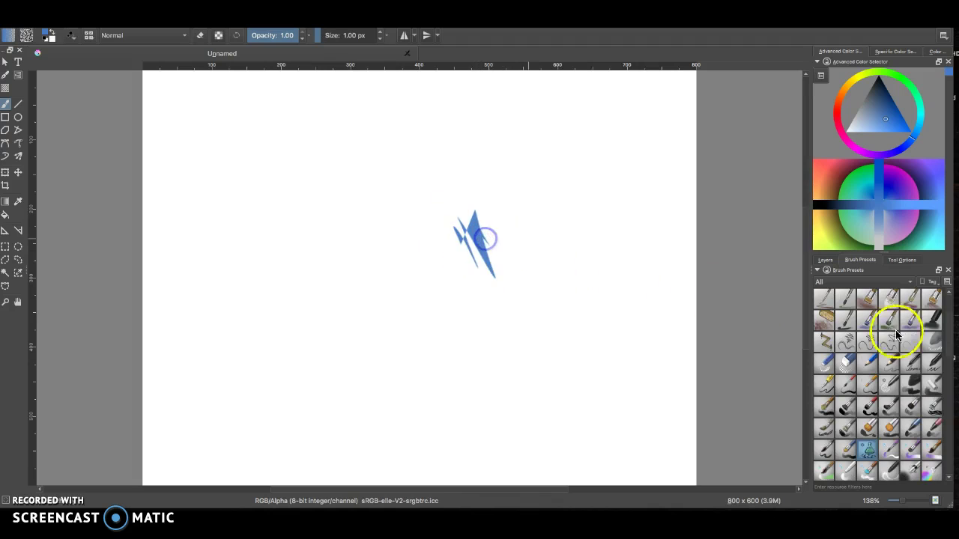
left_click_drag(535, 225, 479, 278)
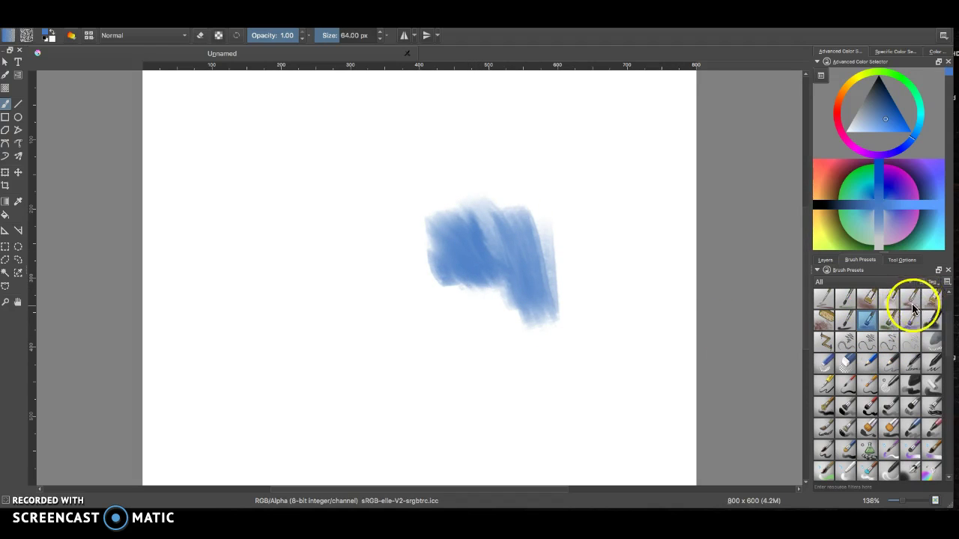
left_click(946, 282)
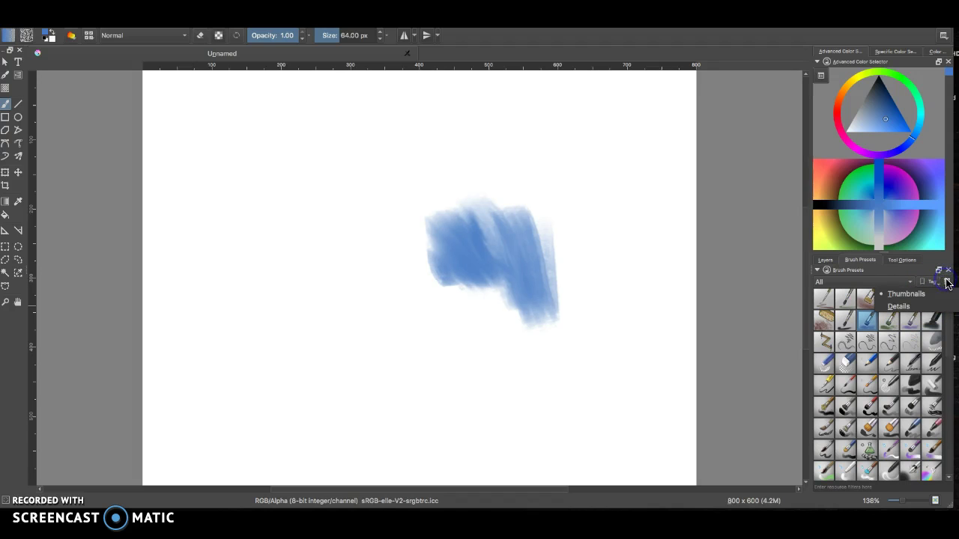
left_click(899, 307)
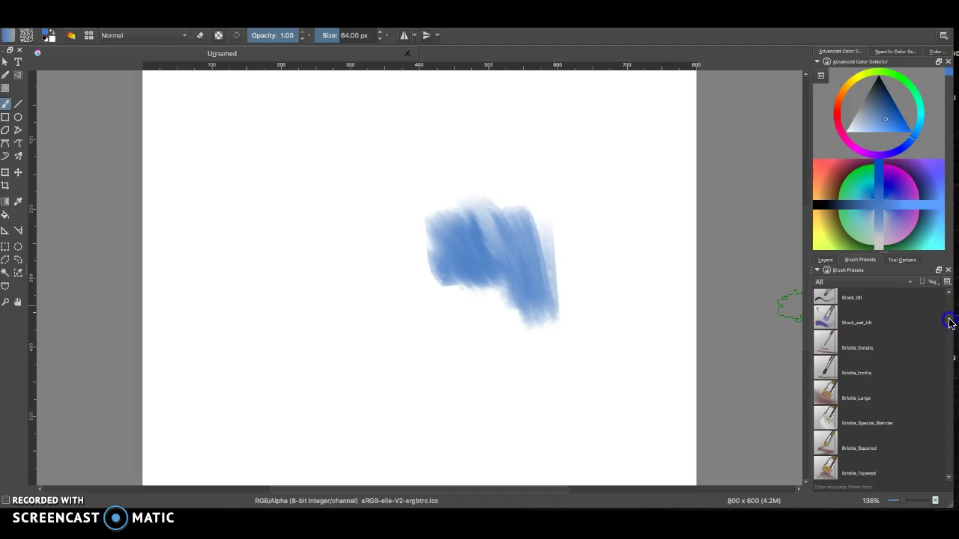
scroll(950, 323, "down", 6)
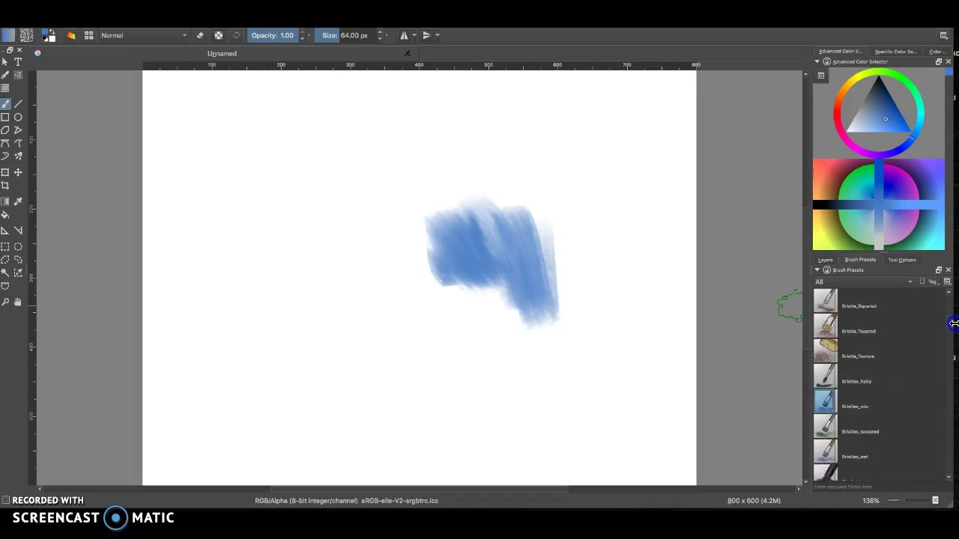
scroll(954, 324, "down", 3)
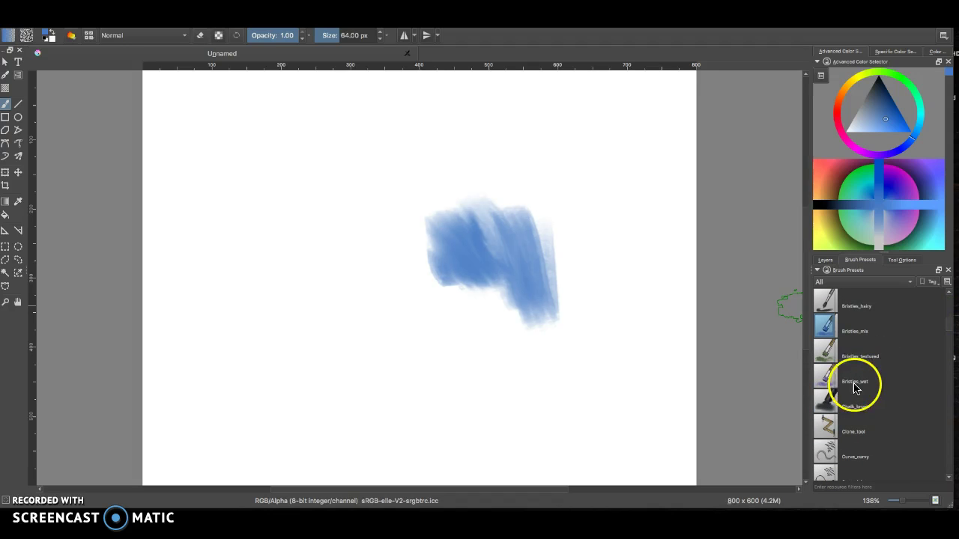
left_click_drag(952, 325, 949, 298)
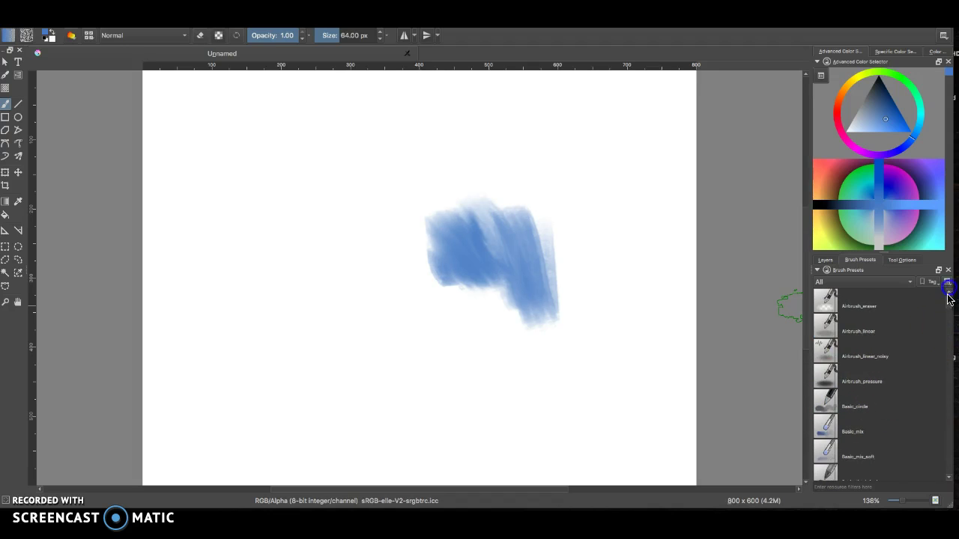
left_click(947, 283)
left_click(915, 291)
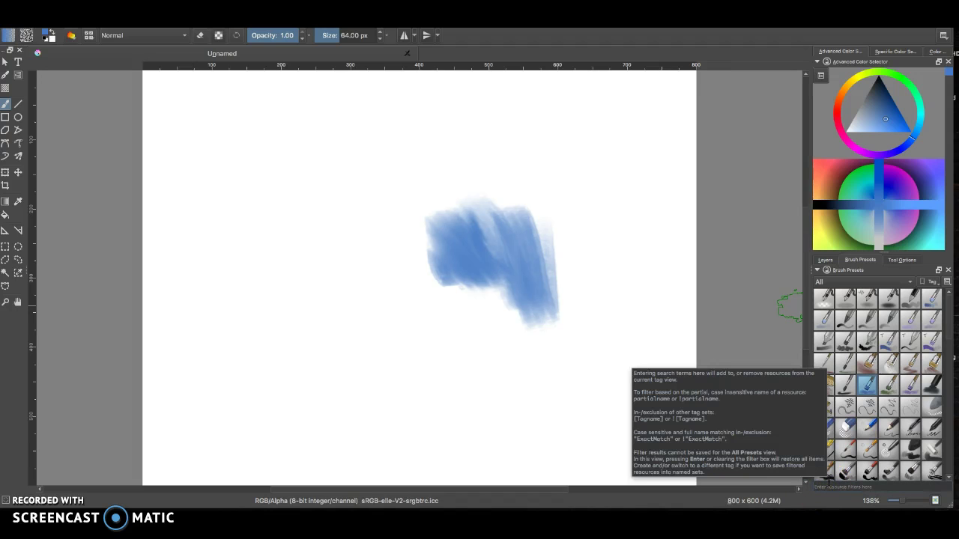
Filter presets by 'air', choose an airbrush, shrink it to about 178 px, and paint a soft blue blob.
type("air")
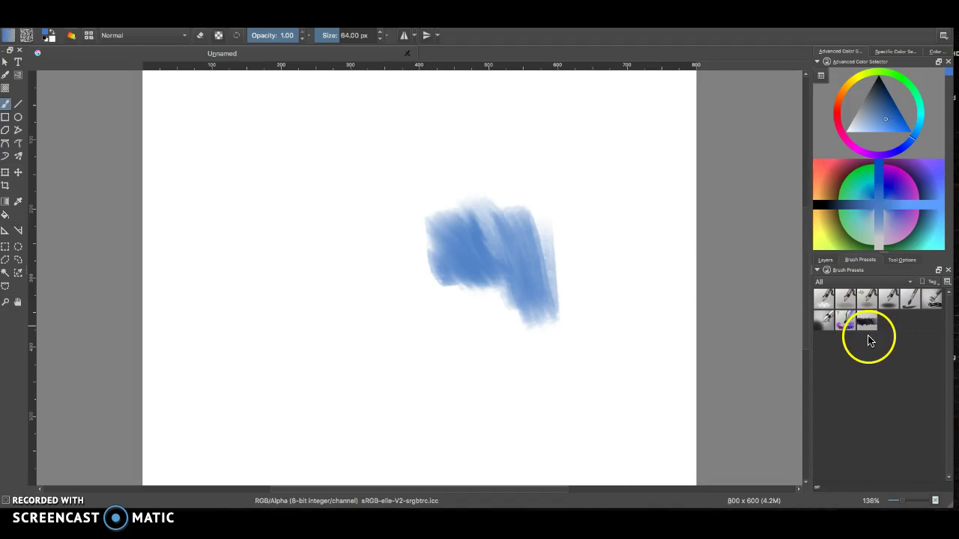
left_click(888, 299)
left_click_drag(536, 271, 327, 267)
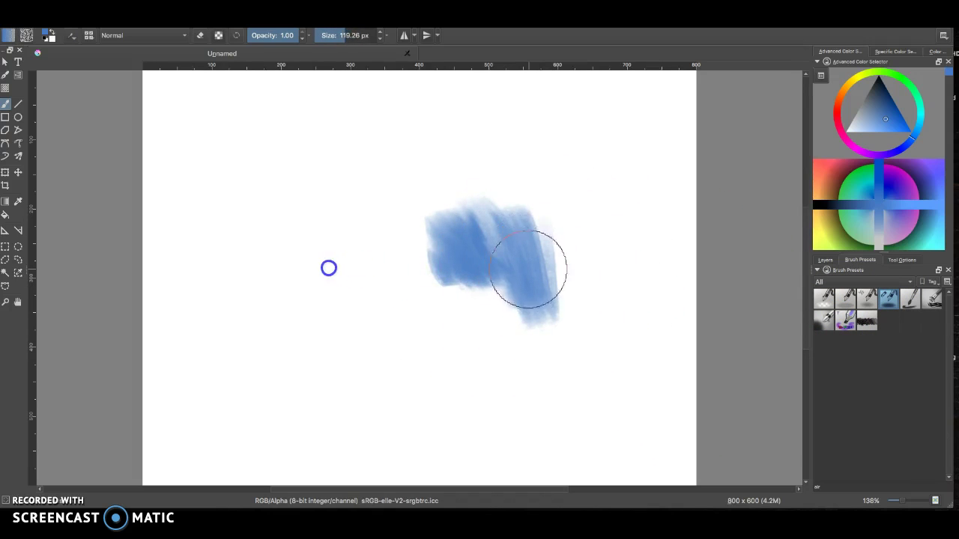
mouse_move(538, 210)
left_mouse_down()
mouse_move(565, 183)
mouse_move(538, 168)
mouse_move(547, 214)
mouse_move(575, 200)
mouse_move(570, 168)
mouse_move(575, 338)
mouse_move(522, 405)
mouse_move(548, 327)
mouse_move(538, 364)
mouse_move(523, 332)
mouse_move(507, 332)
mouse_move(459, 264)
mouse_move(504, 329)
mouse_move(535, 277)
mouse_move(470, 215)
mouse_move(469, 302)
mouse_move(352, 378)
left_mouse_up()
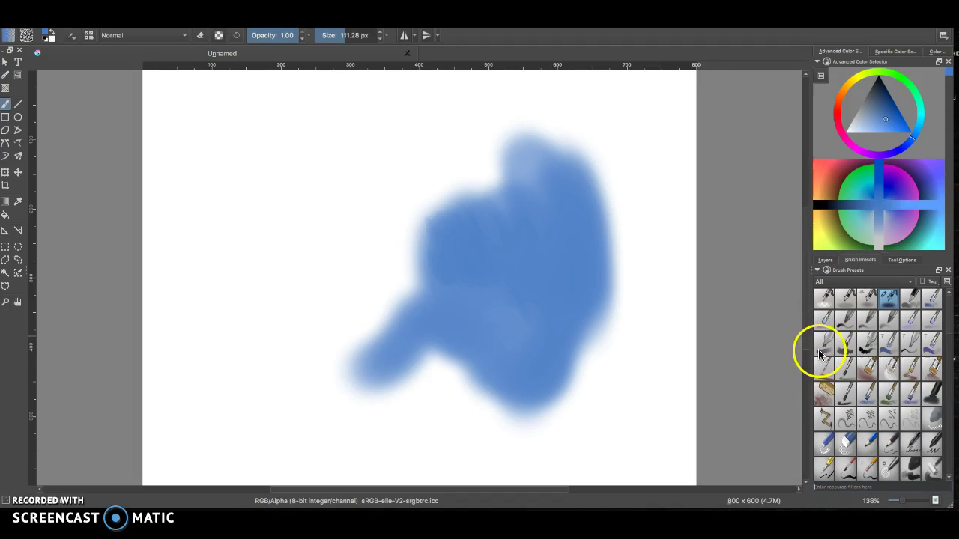
Switch to a finer bristle preset and paint a hatched blue stroke right of the blob.
left_click(824, 350)
left_click(845, 346)
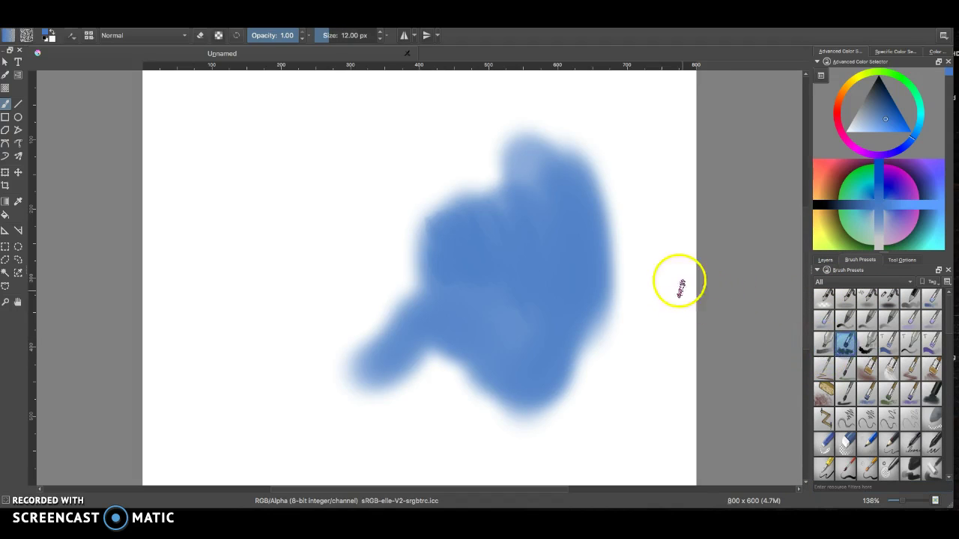
mouse_move(679, 278)
left_mouse_down()
mouse_move(662, 263)
mouse_move(616, 310)
mouse_move(663, 296)
left_mouse_up()
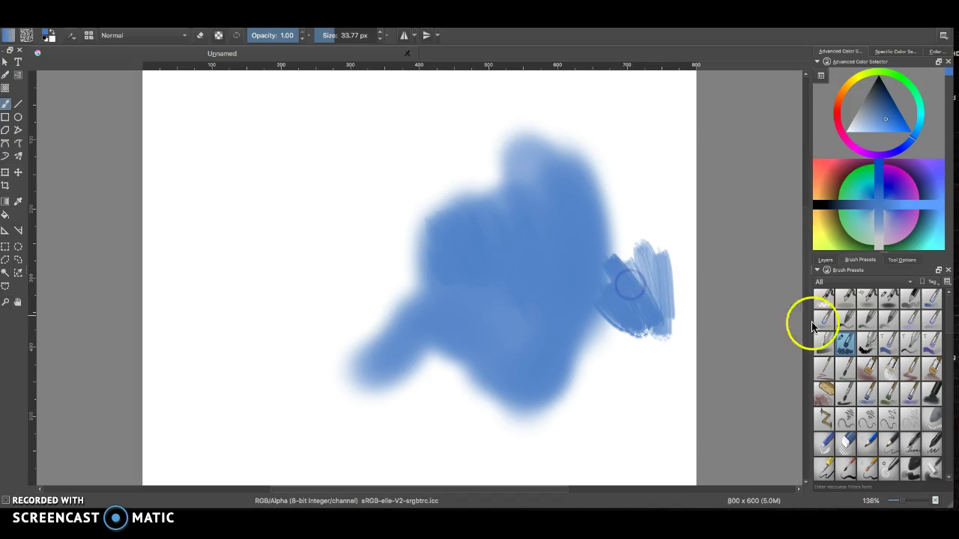
Clear all the paint from the layer and rename Layer 1 to BG.
left_click(826, 259)
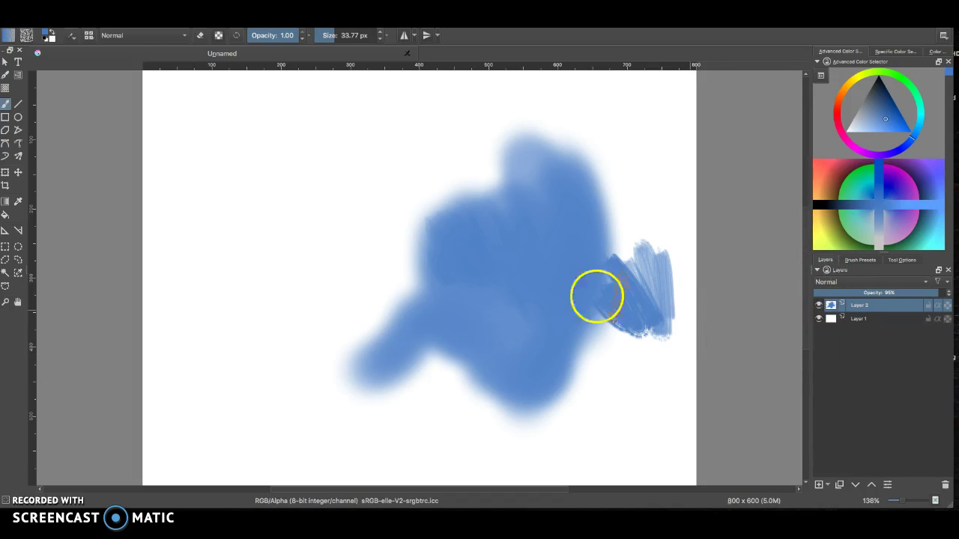
key("Delete")
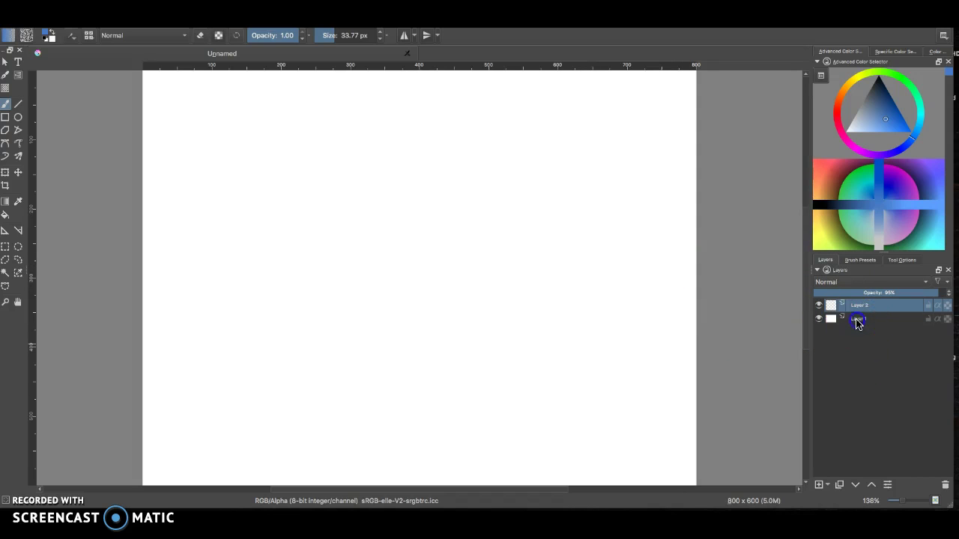
double_click(858, 322)
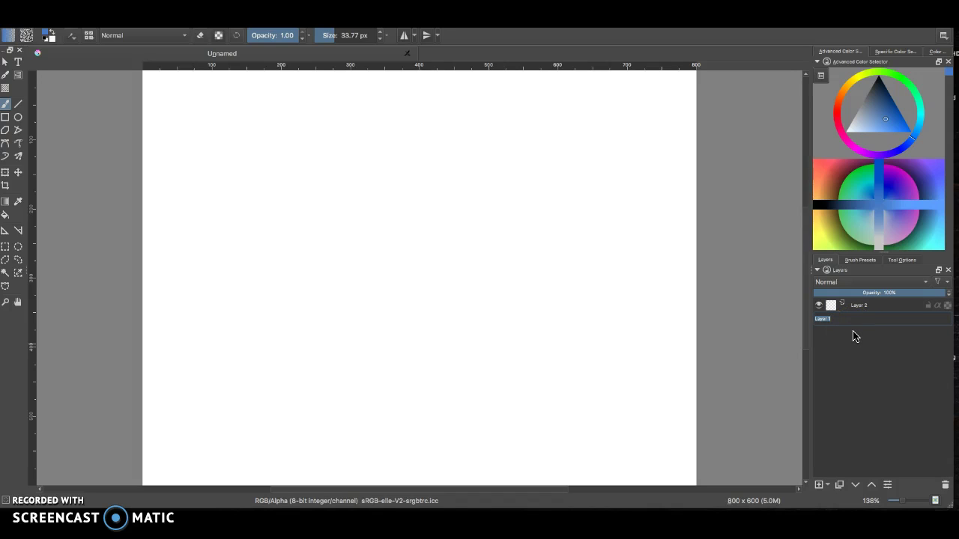
type("BG")
key("Return")
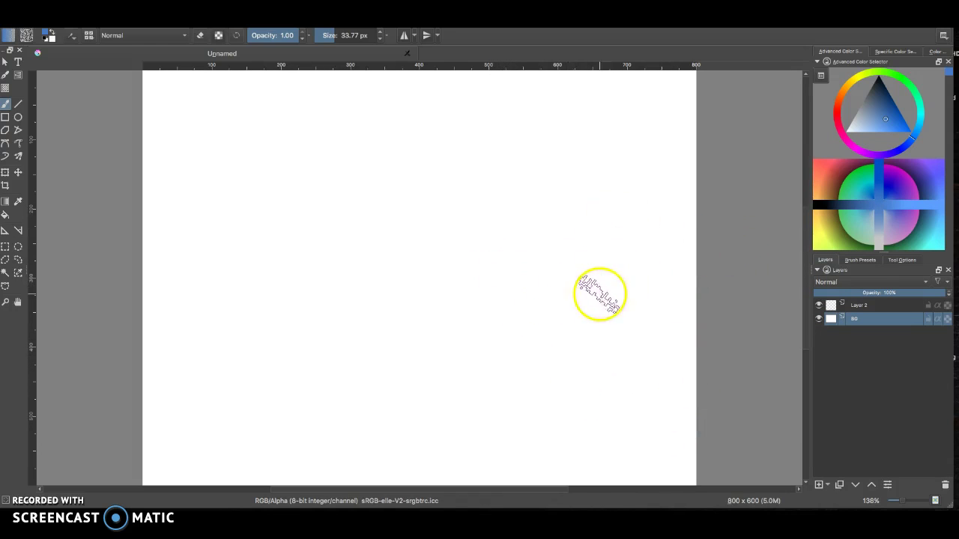
Pick a darker paint colour from the quick pop-up palette.
right_click(597, 295)
left_click_drag(597, 287, 596, 274)
left_click(725, 222)
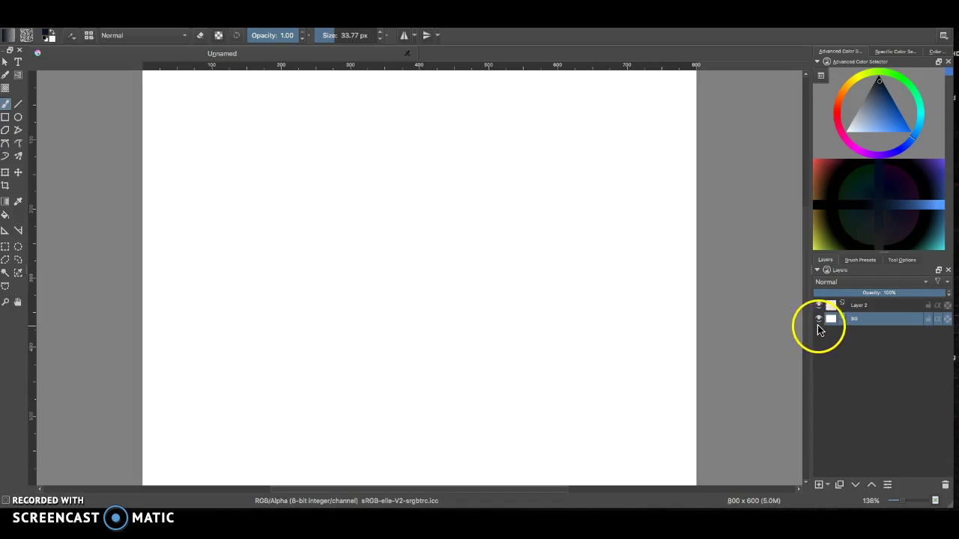
Hide BG, then paint dark test strokes and a trial head on Layer 2 and delete them.
left_click(819, 319)
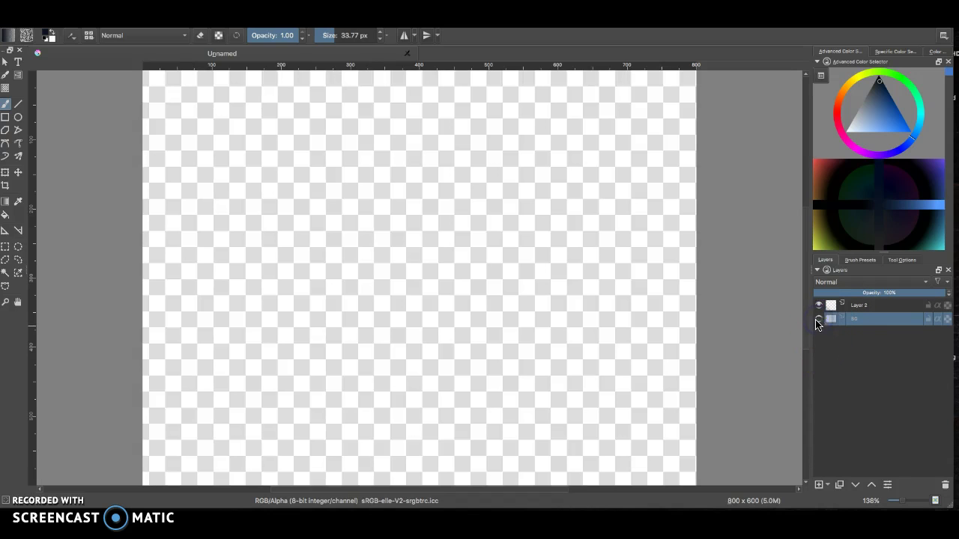
mouse_move(834, 322)
left_mouse_down()
mouse_move(751, 370)
mouse_move(492, 364)
mouse_move(333, 288)
mouse_move(385, 158)
mouse_move(462, 170)
mouse_move(399, 250)
mouse_move(432, 287)
mouse_move(868, 304)
mouse_move(394, 218)
mouse_move(438, 264)
mouse_move(422, 270)
mouse_move(441, 251)
mouse_move(422, 251)
mouse_move(446, 205)
mouse_move(381, 213)
mouse_move(460, 218)
mouse_move(475, 172)
mouse_move(503, 230)
mouse_move(522, 206)
mouse_move(585, 223)
mouse_move(556, 246)
mouse_move(419, 248)
mouse_move(429, 293)
mouse_move(459, 230)
mouse_move(449, 251)
mouse_move(399, 250)
mouse_move(335, 350)
mouse_move(405, 295)
mouse_move(265, 340)
mouse_move(402, 276)
left_mouse_up()
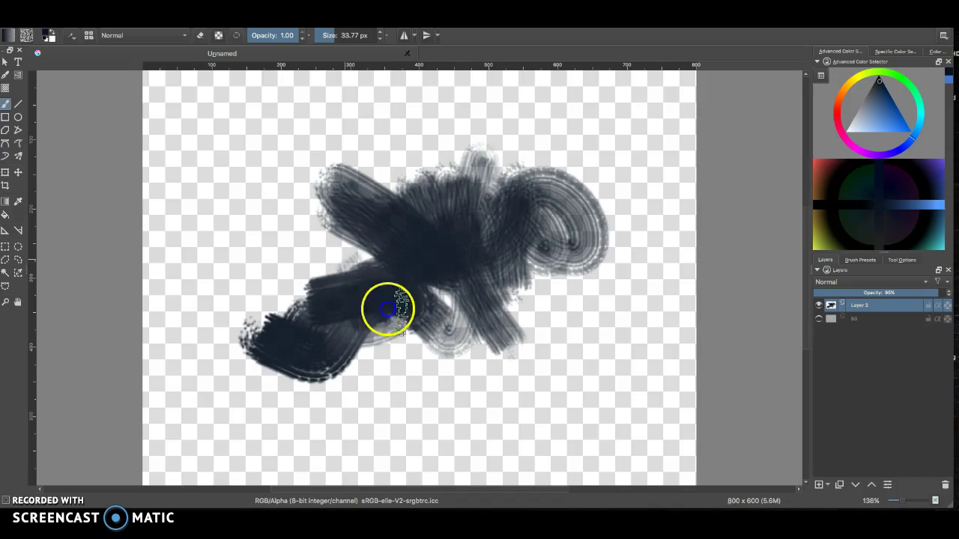
left_click_drag(388, 308, 374, 262)
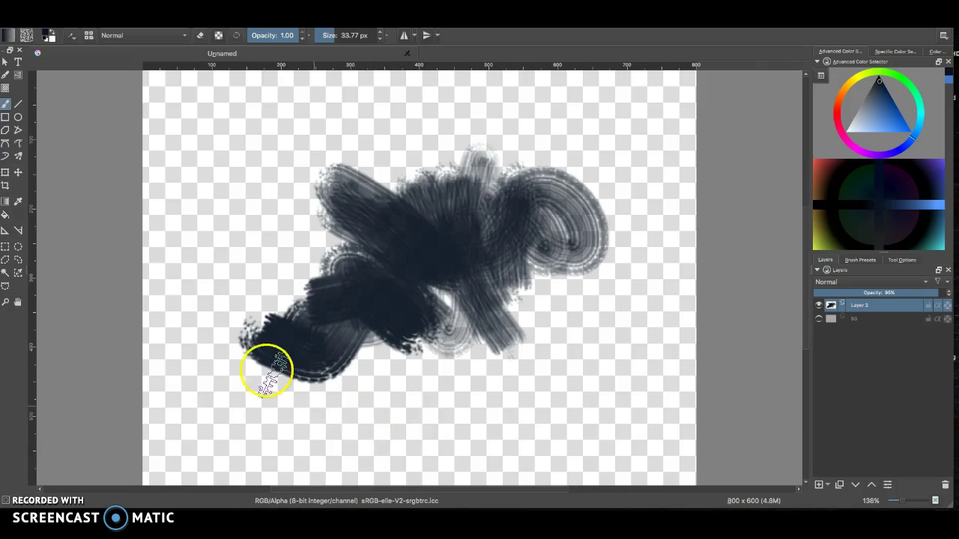
mouse_move(266, 371)
left_mouse_down()
mouse_move(334, 317)
mouse_move(316, 221)
mouse_move(394, 282)
mouse_move(456, 293)
mouse_move(480, 223)
mouse_move(496, 235)
mouse_move(593, 239)
mouse_move(547, 160)
mouse_move(523, 206)
mouse_move(543, 224)
mouse_move(362, 257)
mouse_move(324, 350)
mouse_move(403, 285)
left_mouse_up()
key("Delete")
mouse_move(390, 213)
left_mouse_down()
mouse_move(405, 167)
mouse_move(435, 137)
mouse_move(383, 265)
mouse_move(364, 272)
mouse_move(383, 339)
mouse_move(452, 262)
mouse_move(421, 307)
mouse_move(454, 270)
mouse_move(468, 300)
mouse_move(340, 306)
mouse_move(353, 424)
mouse_move(357, 418)
mouse_move(420, 465)
mouse_move(370, 472)
mouse_move(515, 460)
left_mouse_up()
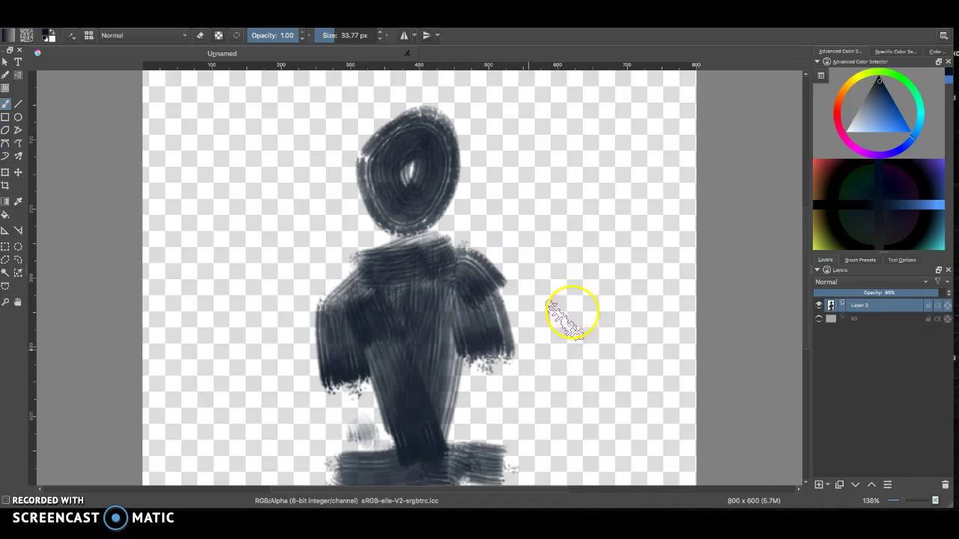
key("Delete")
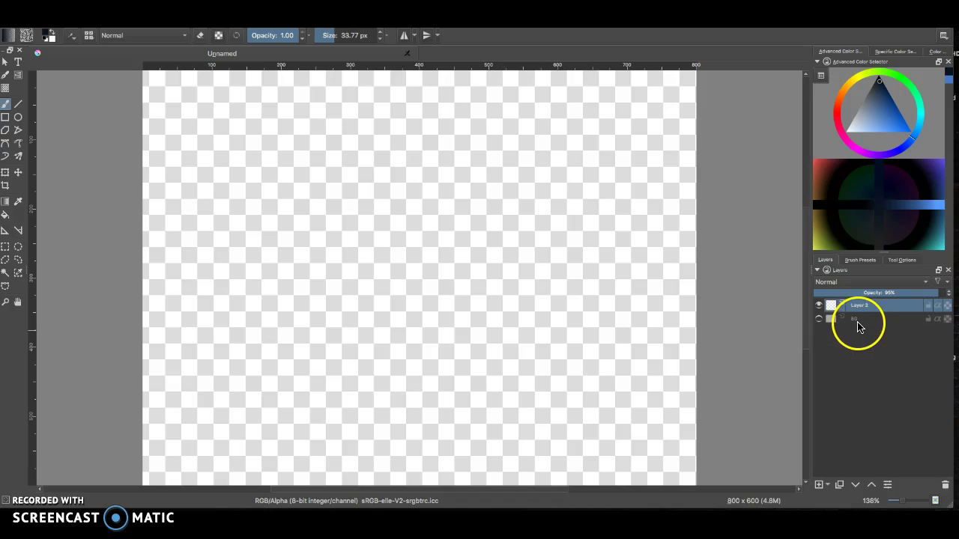
Show BG again and rename Layer 2 to Character2, then to Head.
left_click(819, 320)
left_click(844, 320)
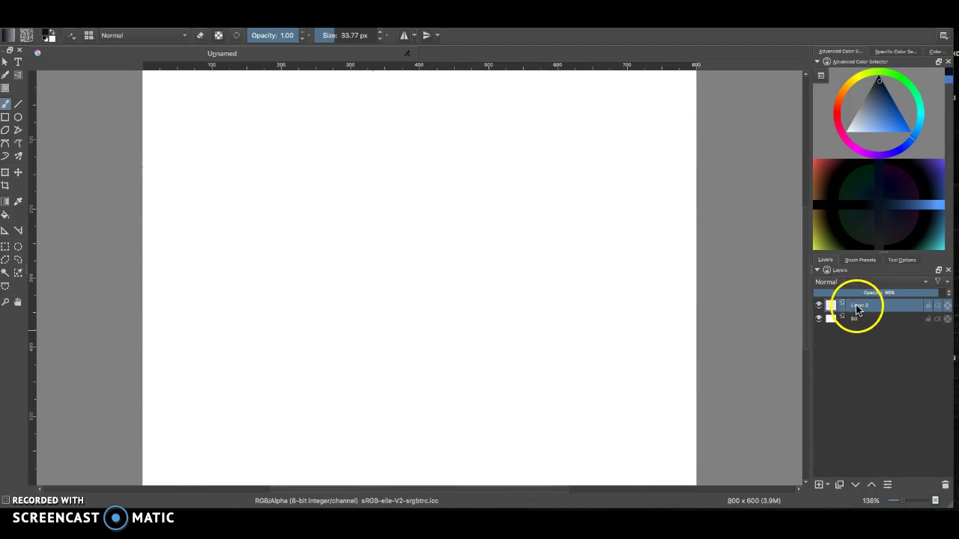
double_click(859, 307)
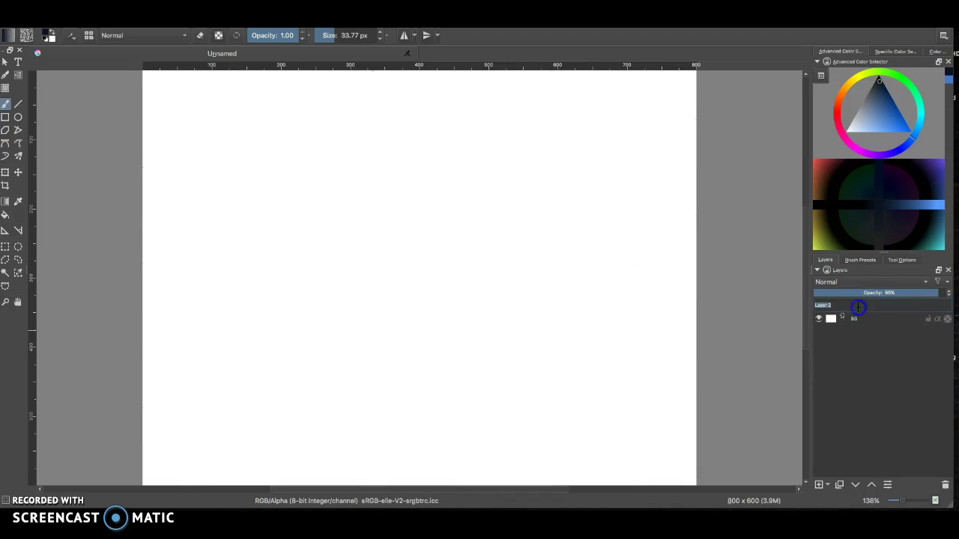
left_click(839, 304)
type("Character2")
key("Return")
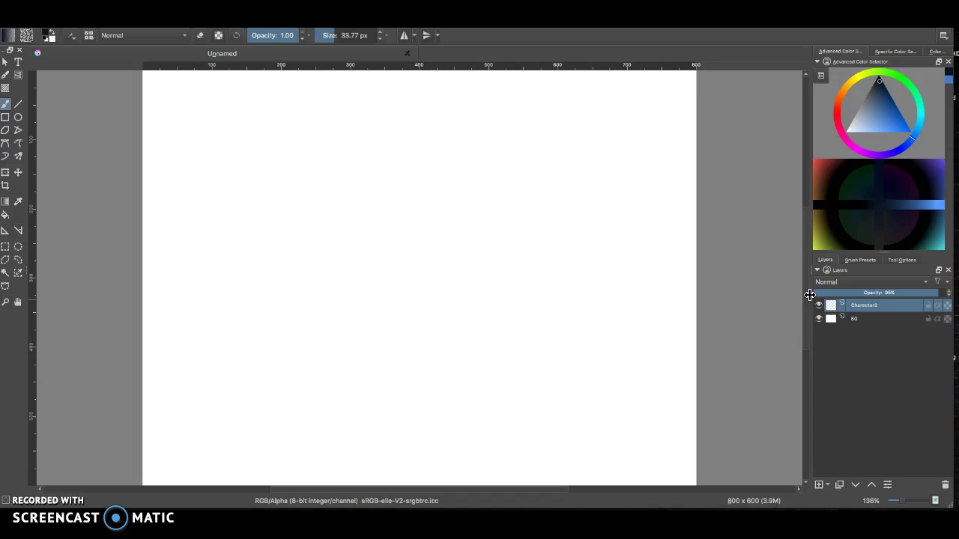
double_click(867, 306)
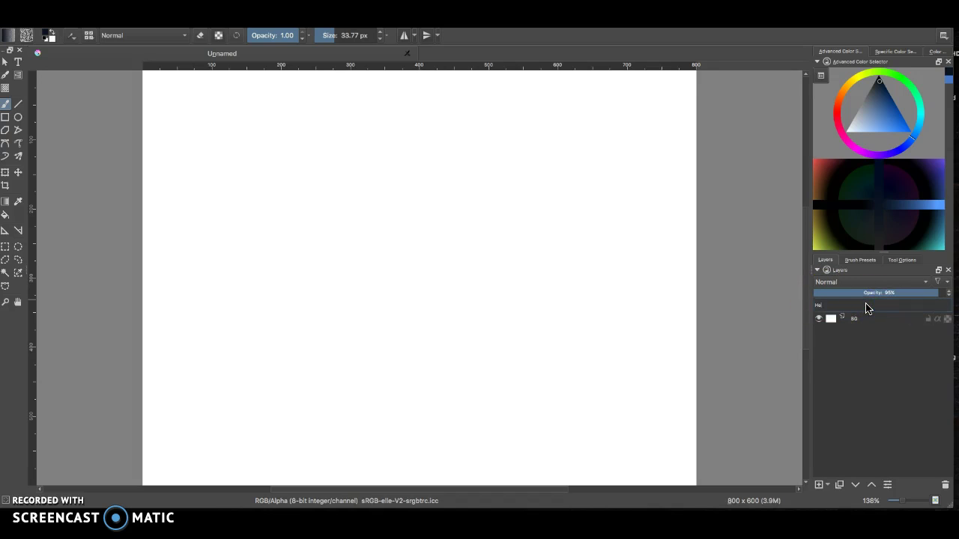
key("Return")
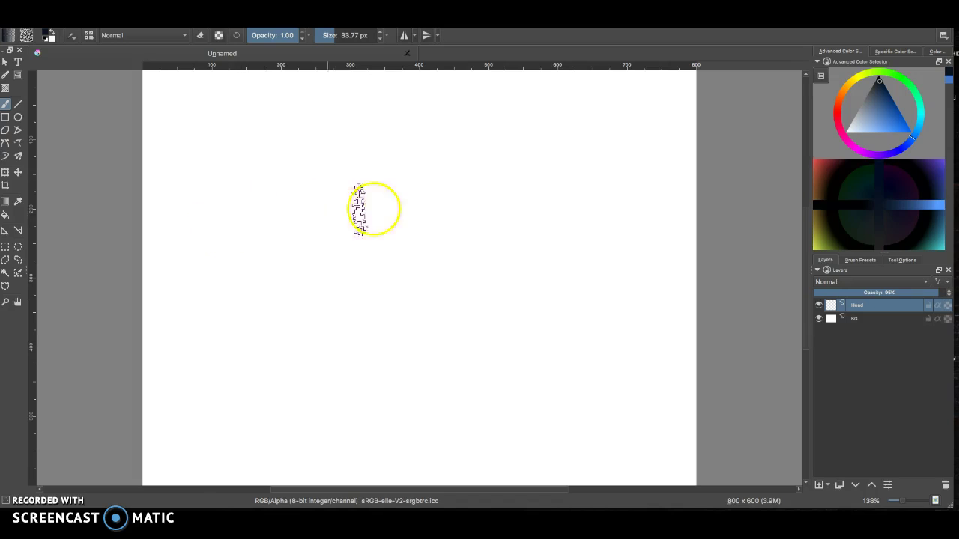
Filter the brush presets to the ink tag for an ink pen, then return to Layers.
left_click(859, 262)
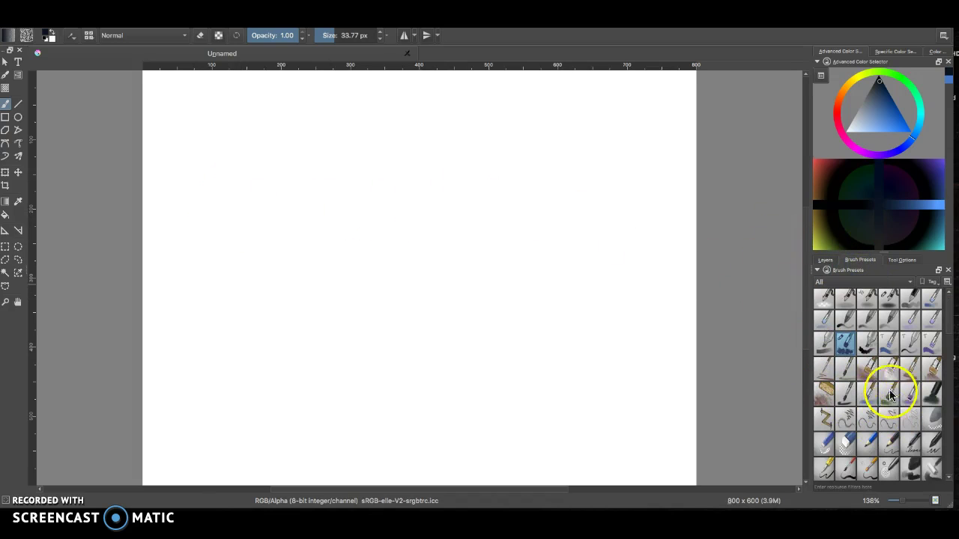
left_click(831, 282)
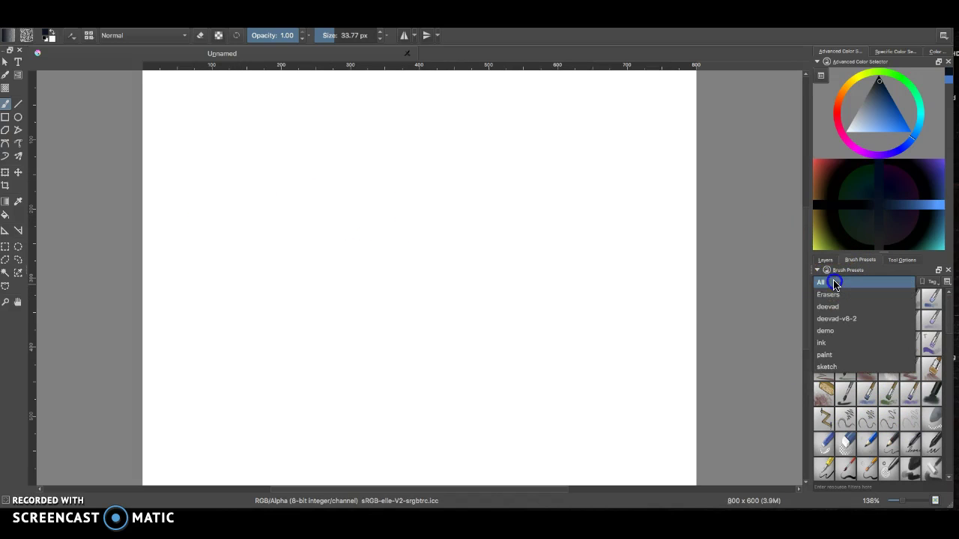
left_click(820, 342)
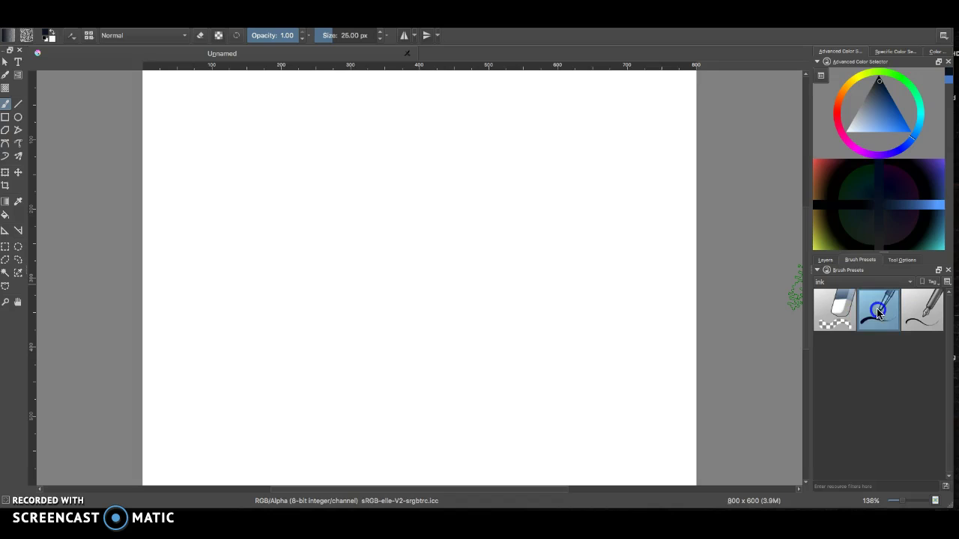
left_click(825, 260)
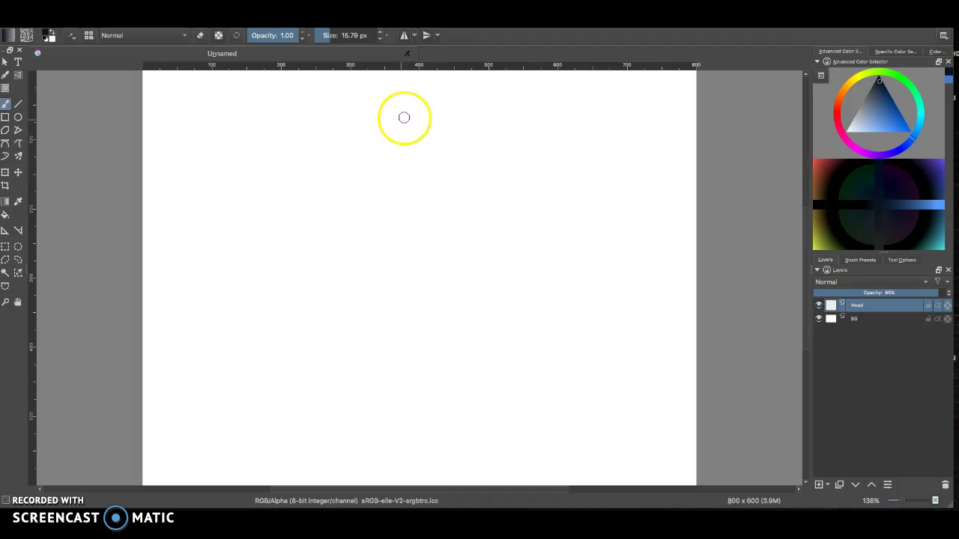
Draw the head oval, erase stray marks around the chin, and add centre and eye guide lines.
mouse_move(416, 109)
left_mouse_down()
mouse_move(446, 119)
mouse_move(450, 166)
mouse_move(419, 186)
mouse_move(375, 161)
mouse_move(376, 124)
mouse_move(400, 103)
mouse_move(423, 106)
mouse_move(385, 185)
mouse_move(370, 149)
left_mouse_up()
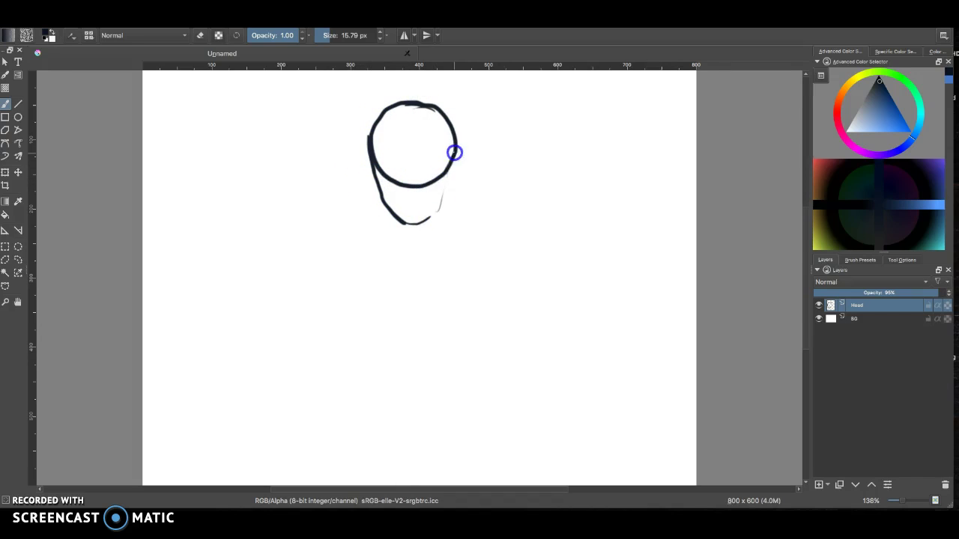
key("e")
mouse_move(408, 191)
left_mouse_down()
mouse_move(406, 176)
mouse_move(403, 185)
left_mouse_up()
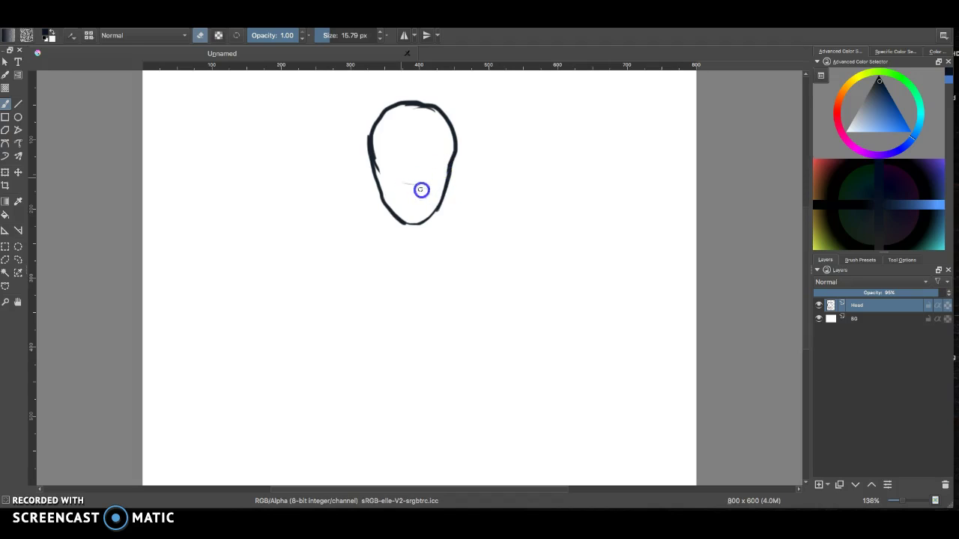
mouse_move(417, 192)
left_mouse_down()
mouse_move(394, 159)
mouse_move(411, 152)
mouse_move(409, 186)
mouse_move(410, 117)
left_mouse_up()
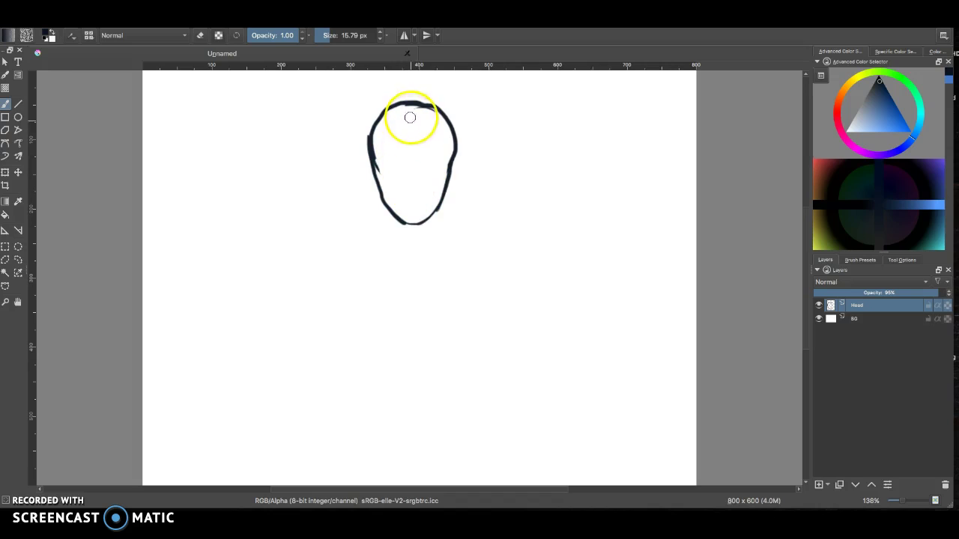
mouse_move(379, 167)
left_mouse_down()
mouse_move(397, 168)
mouse_move(409, 186)
left_mouse_up()
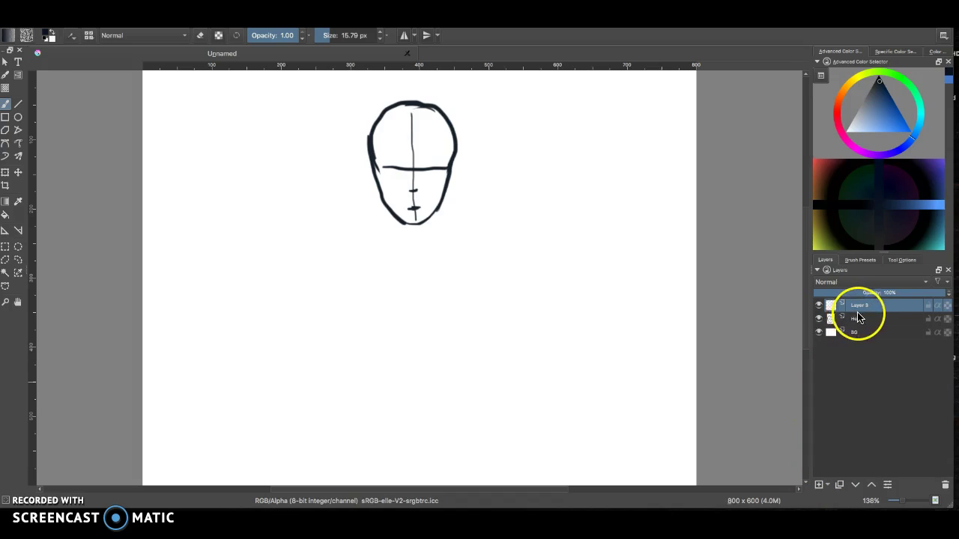
Rename Layer 3 to Body.
double_click(858, 307)
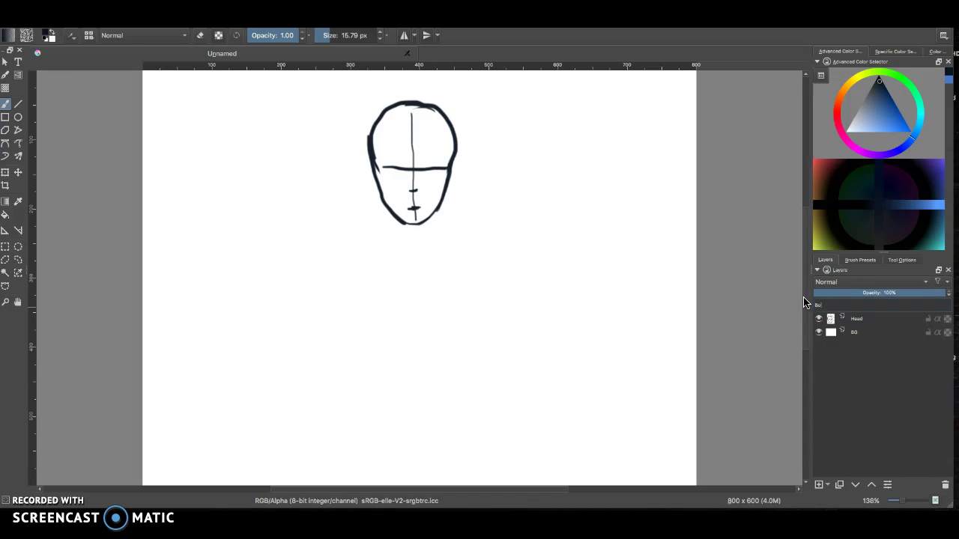
type("Body")
key("Return")
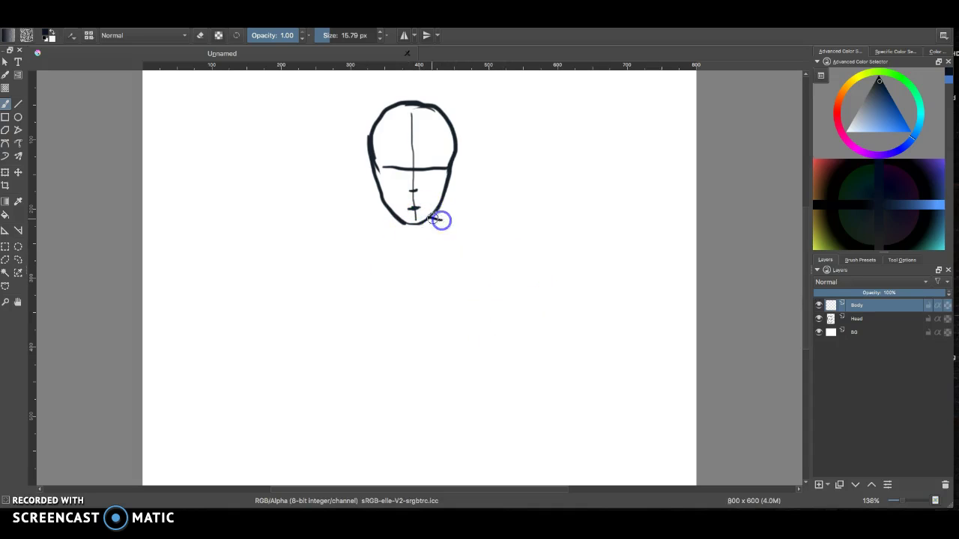
Draw the torso outline below the head with a vertical line down the lower torso.
mouse_move(463, 289)
left_mouse_down()
mouse_move(448, 380)
mouse_move(403, 380)
left_mouse_up()
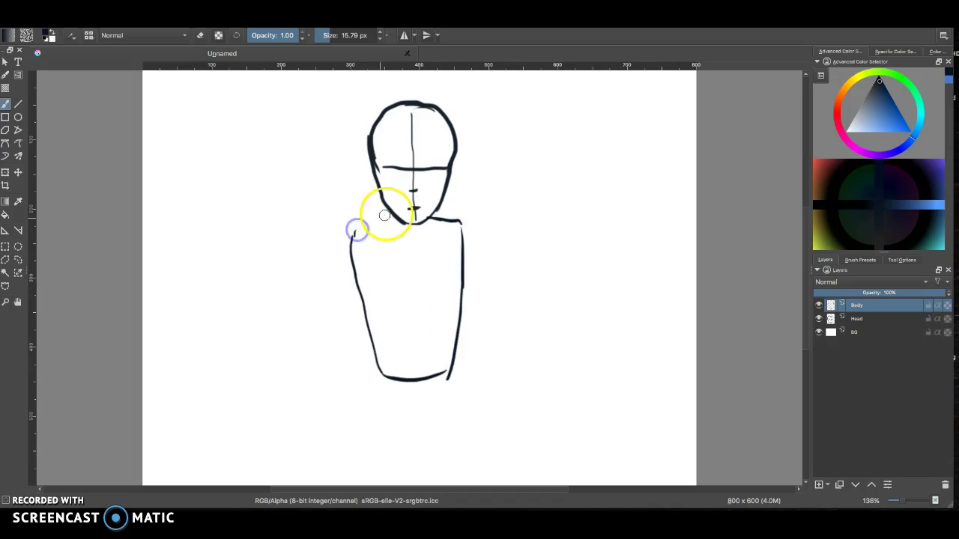
left_click(417, 239)
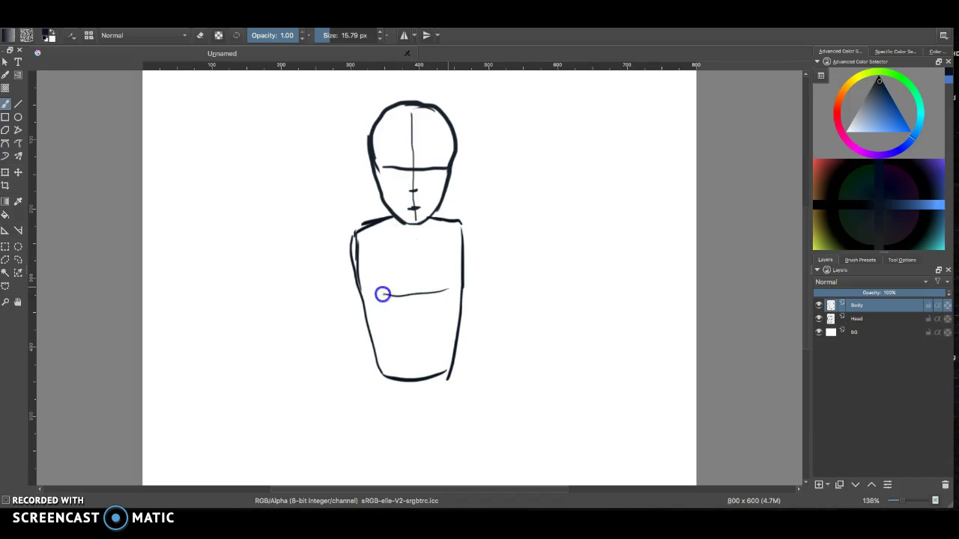
left_click_drag(415, 304, 420, 364)
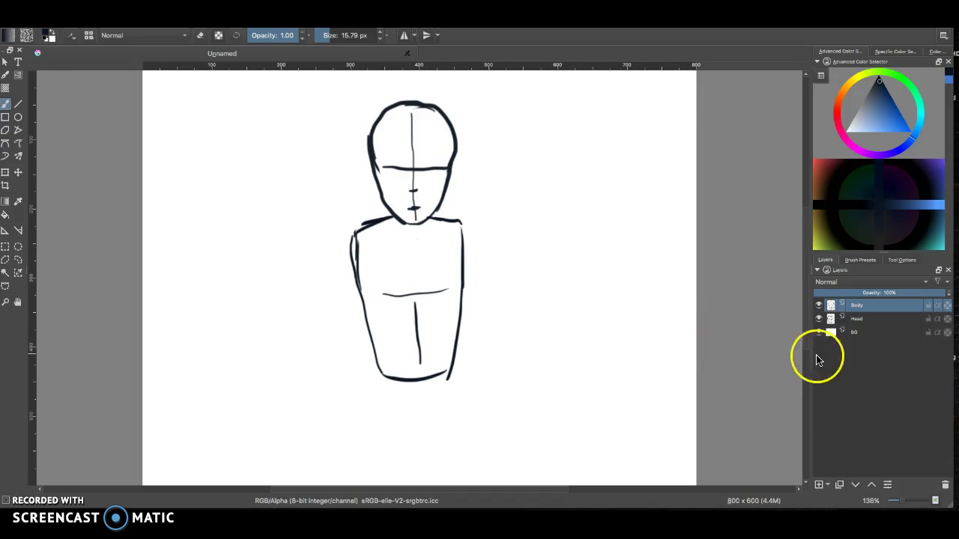
Add a new layer above Body and name it arm.
left_click(819, 485)
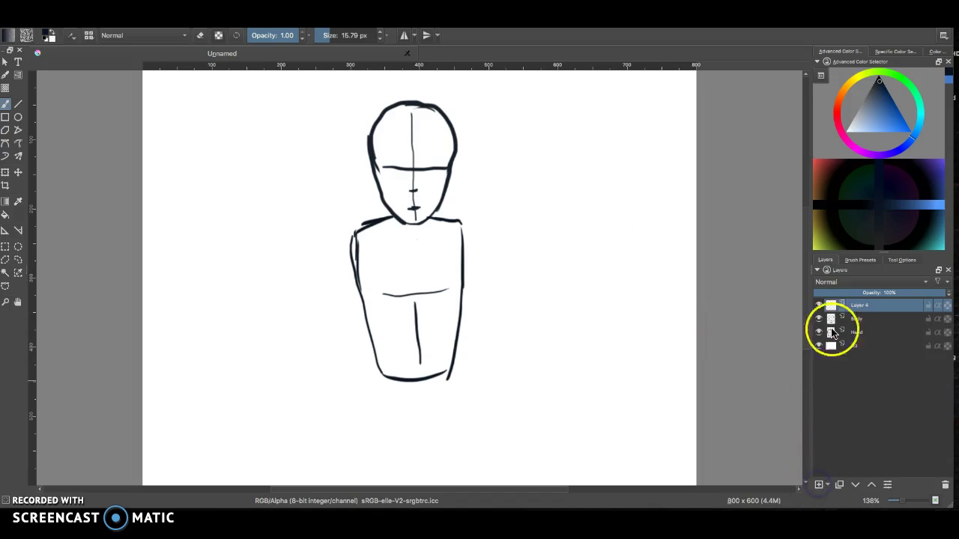
double_click(866, 308)
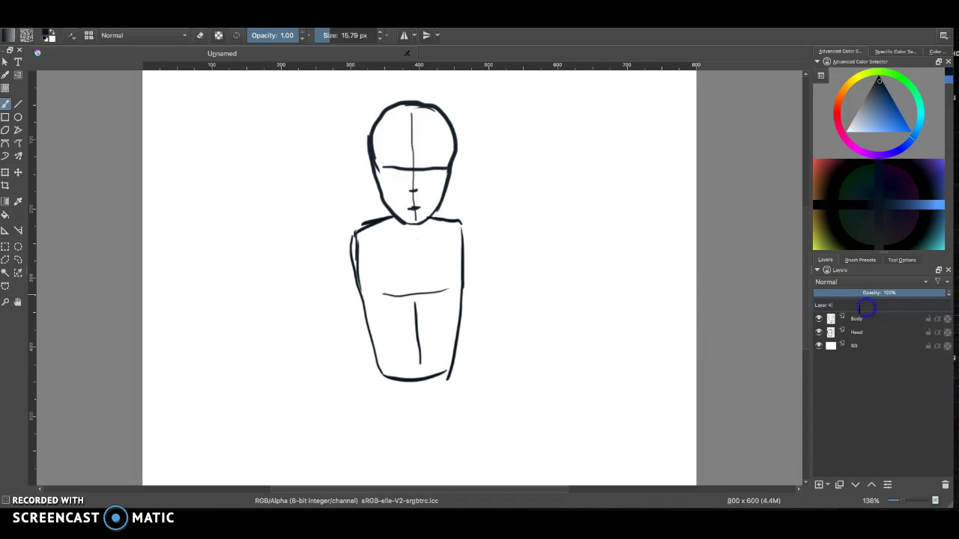
type("arm")
key("Return")
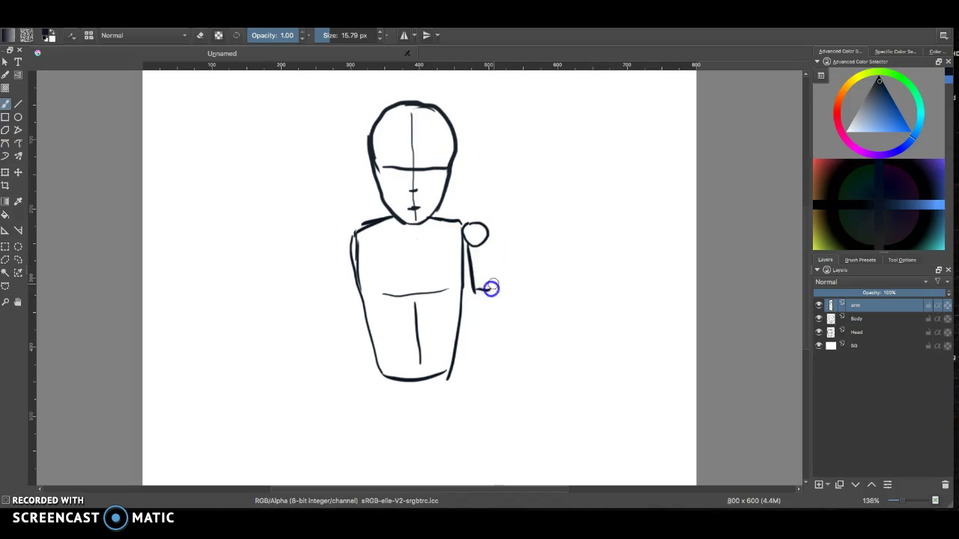
Draw the upper arm, elbow and forearm lines from the shoulder down.
left_click_drag(486, 241, 484, 355)
left_click_drag(490, 314, 492, 348)
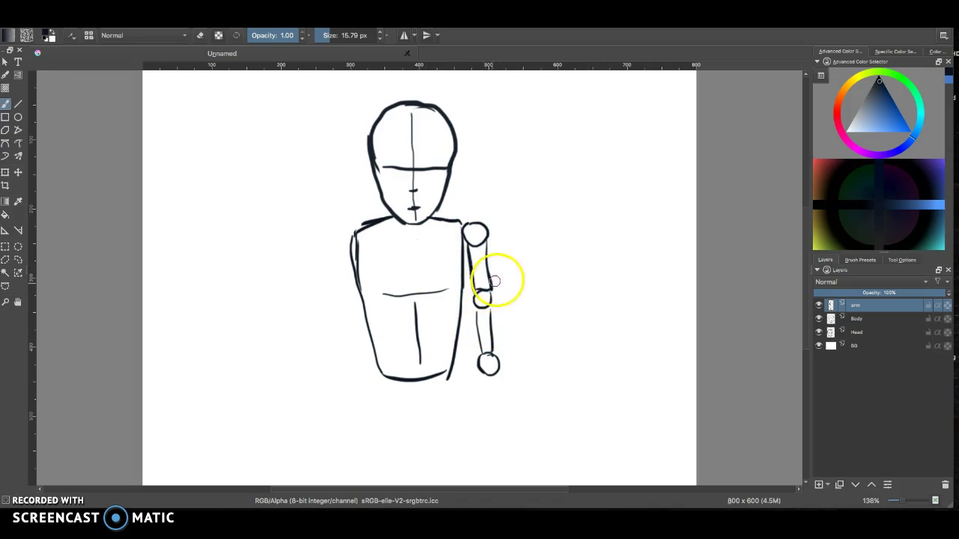
left_click_drag(487, 238, 491, 289)
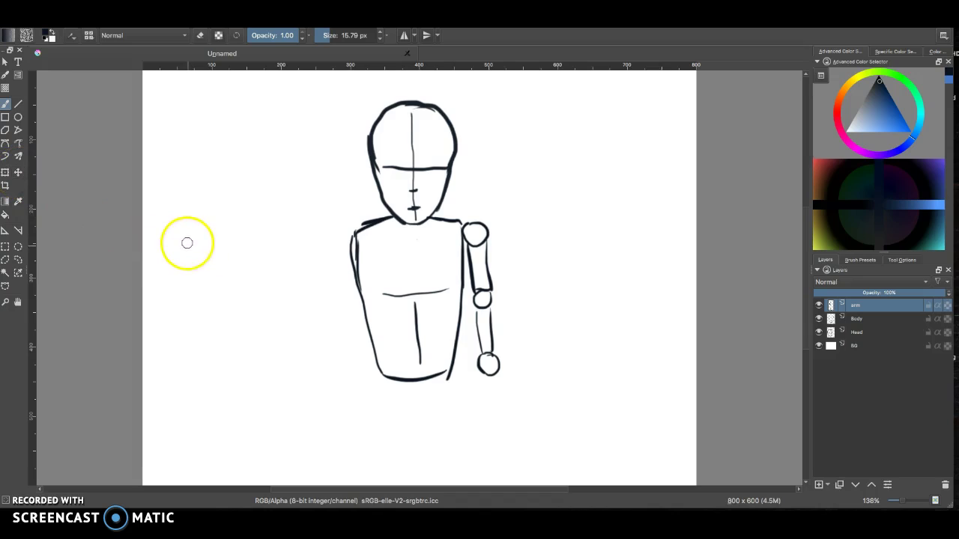
Shift the arm drawing slightly sideways with the move tool.
key("t")
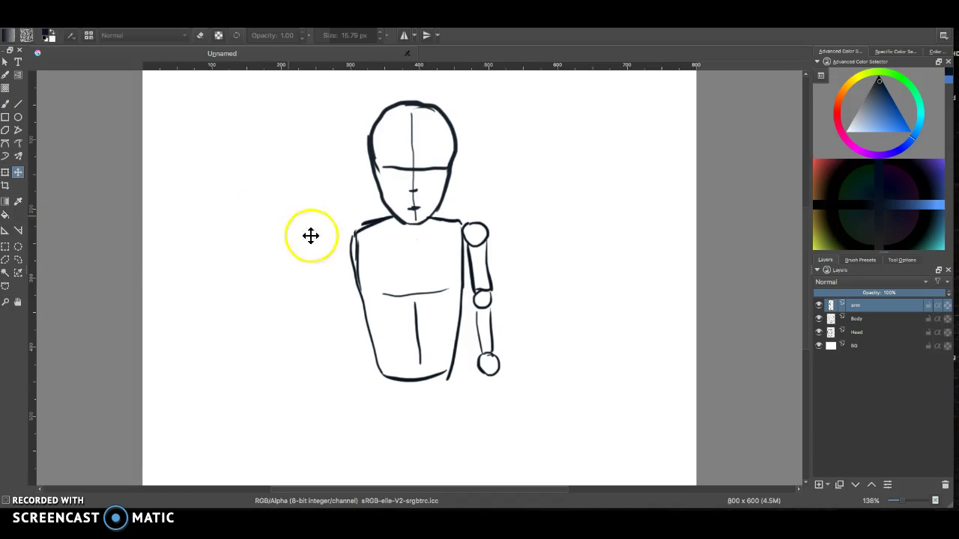
mouse_move(488, 261)
left_mouse_down()
mouse_move(514, 259)
mouse_move(539, 331)
mouse_move(502, 300)
mouse_move(519, 297)
mouse_move(469, 267)
mouse_move(479, 270)
left_mouse_up()
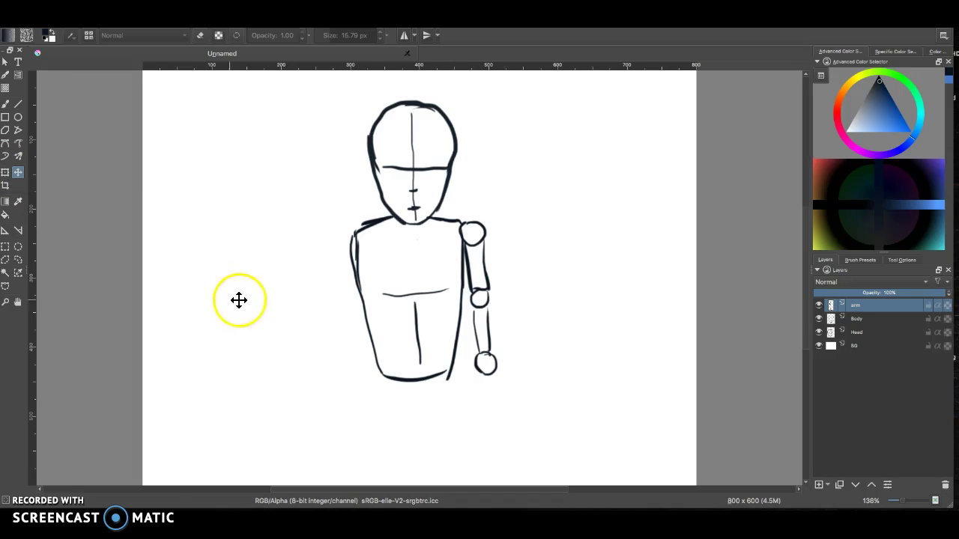
Move, resize and rotate the arm clockwise so its top meets the shoulder.
left_click(6, 173)
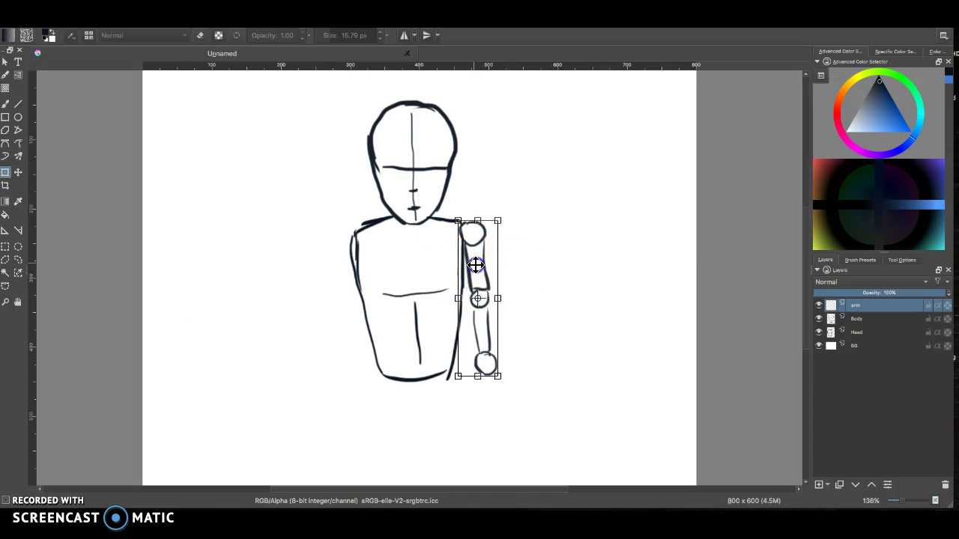
left_click_drag(476, 264, 517, 267)
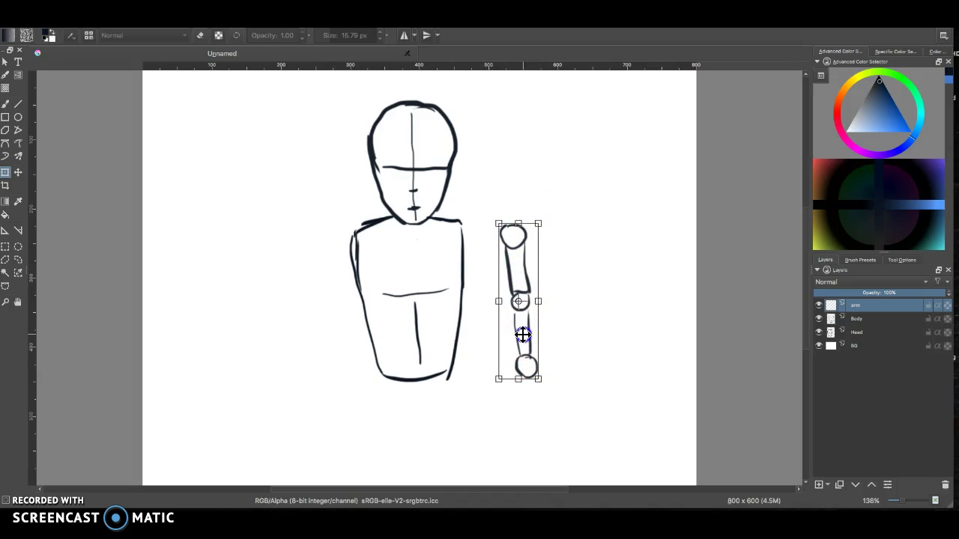
left_click_drag(522, 335, 513, 329)
left_click(530, 223)
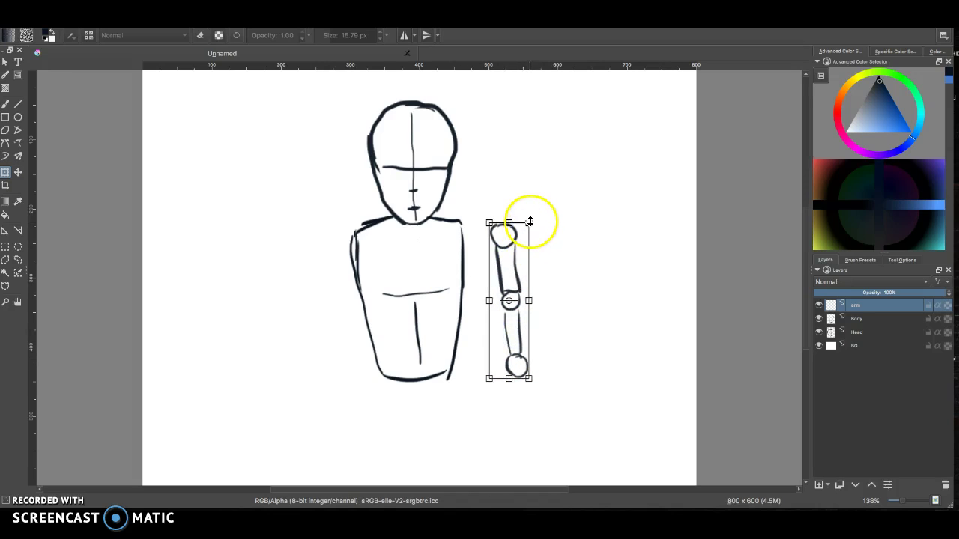
left_click_drag(530, 222, 529, 199)
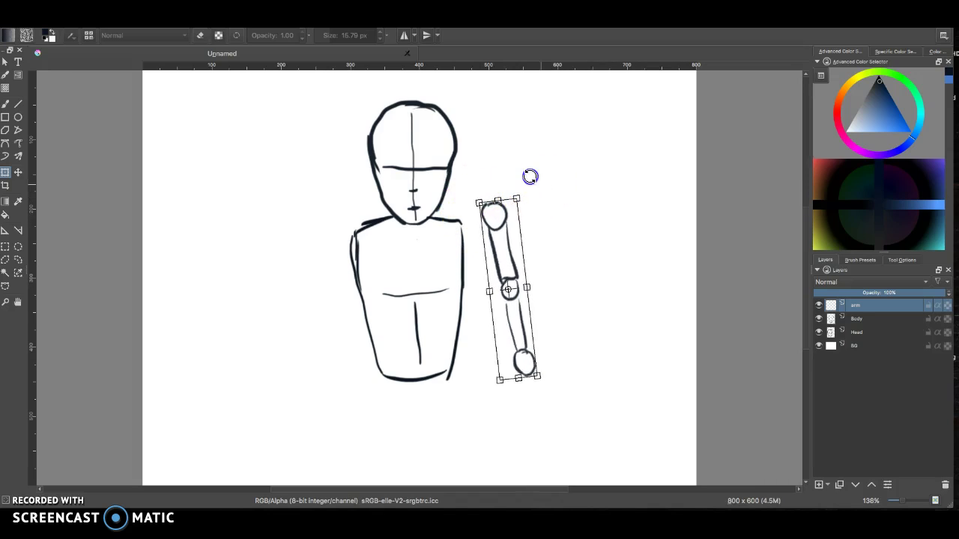
left_click_drag(534, 176, 516, 173)
left_click(482, 239)
mouse_move(481, 238)
left_mouse_down()
mouse_move(488, 226)
mouse_move(481, 249)
left_mouse_up()
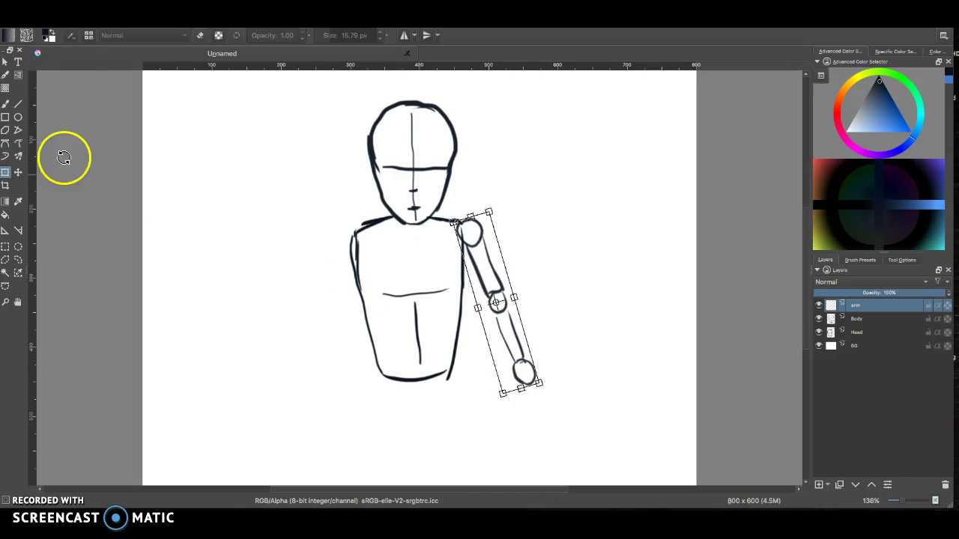
Apply the transform, then try a thick dark stroke on the upper arm and undo it.
left_click(5, 103)
left_click_drag(467, 257, 486, 285)
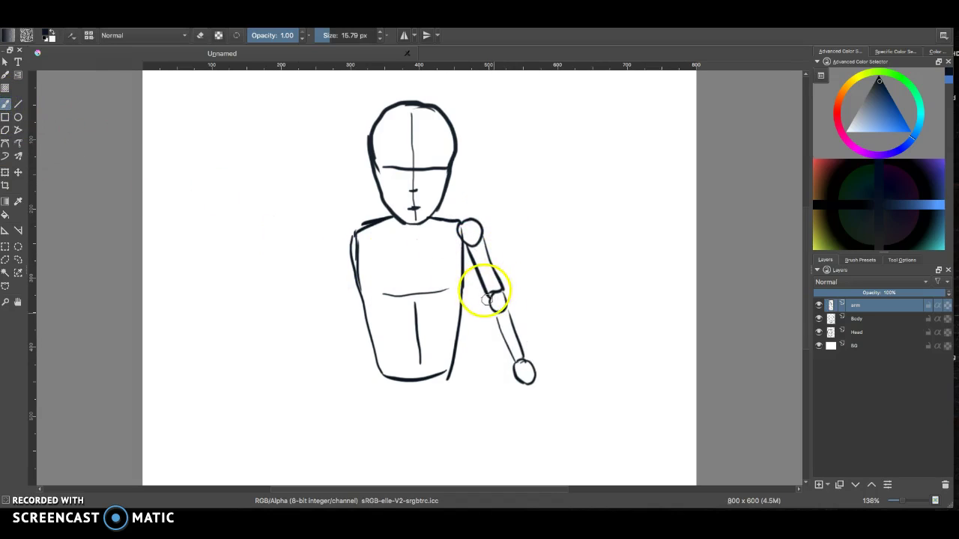
key("ctrl+z")
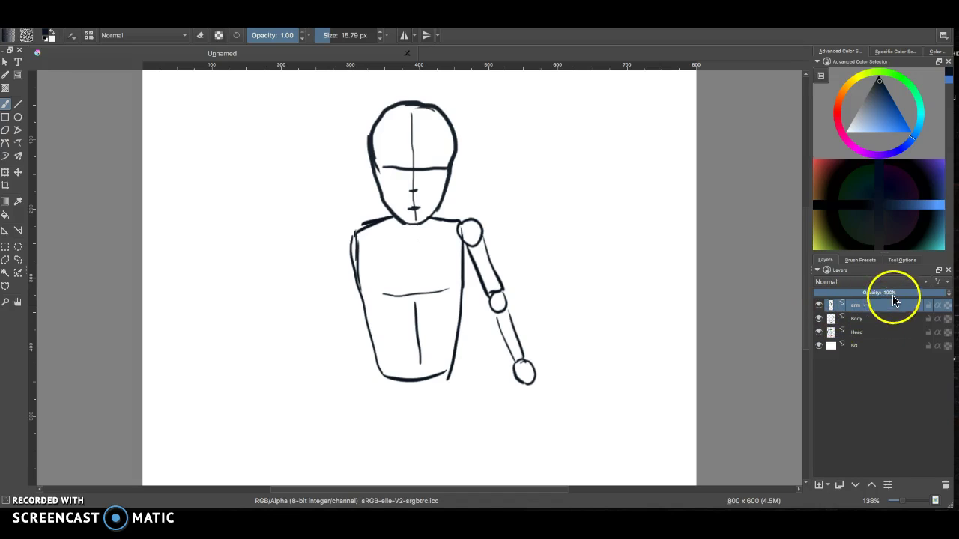
mouse_move(890, 299)
left_mouse_down()
mouse_move(863, 296)
mouse_move(931, 293)
mouse_move(860, 297)
mouse_move(885, 299)
left_mouse_up()
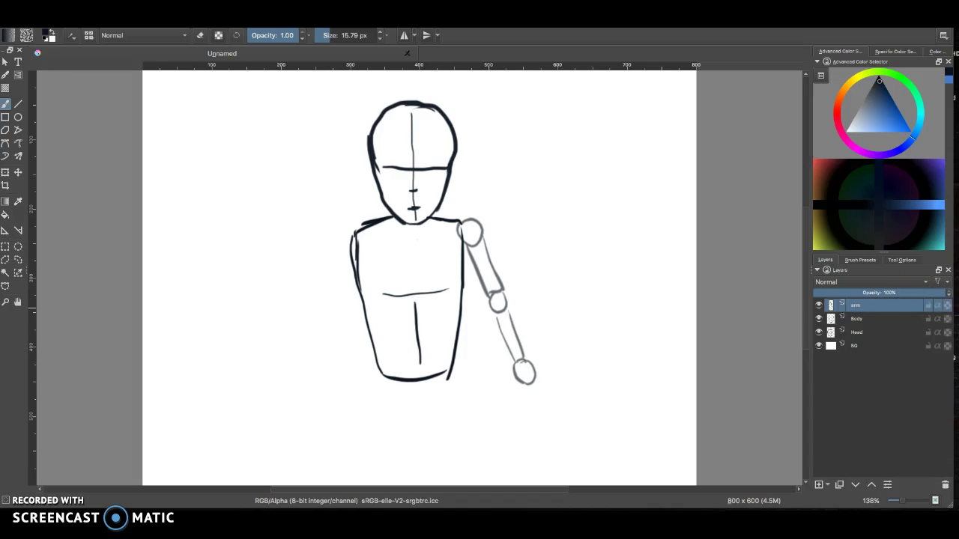
left_click(819, 305)
left_click(819, 305)
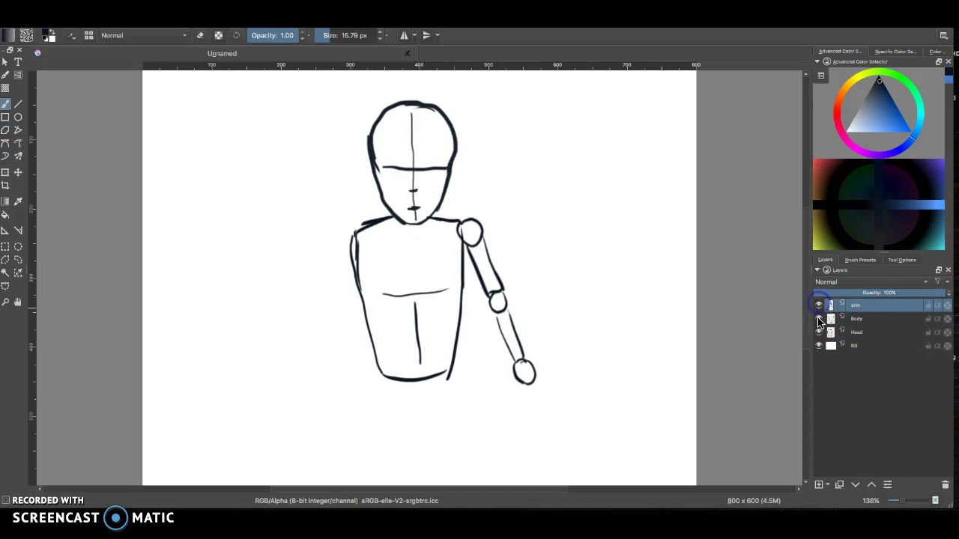
left_click(819, 318)
left_click(819, 318)
left_click(818, 332)
left_click(819, 332)
left_click(819, 345)
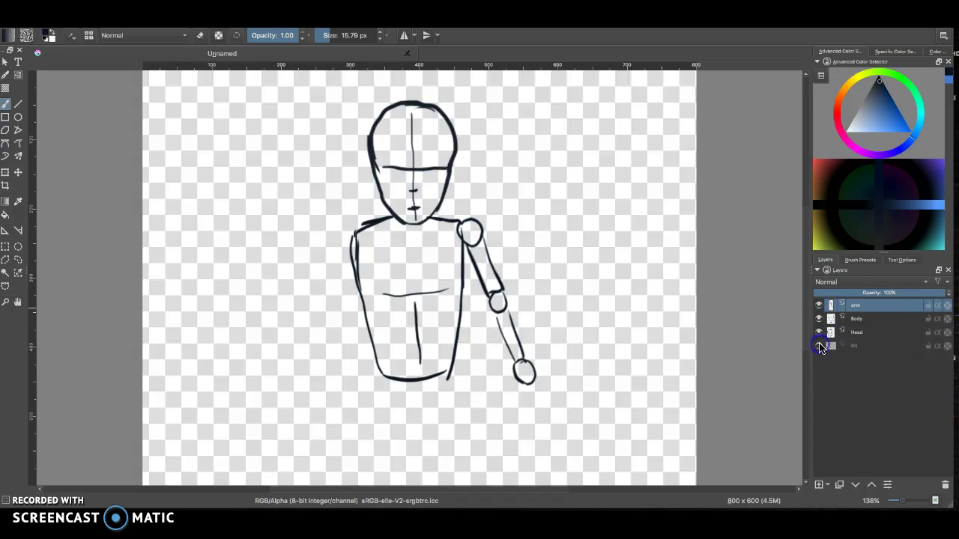
left_click(818, 345)
left_click(819, 305)
left_click(818, 305)
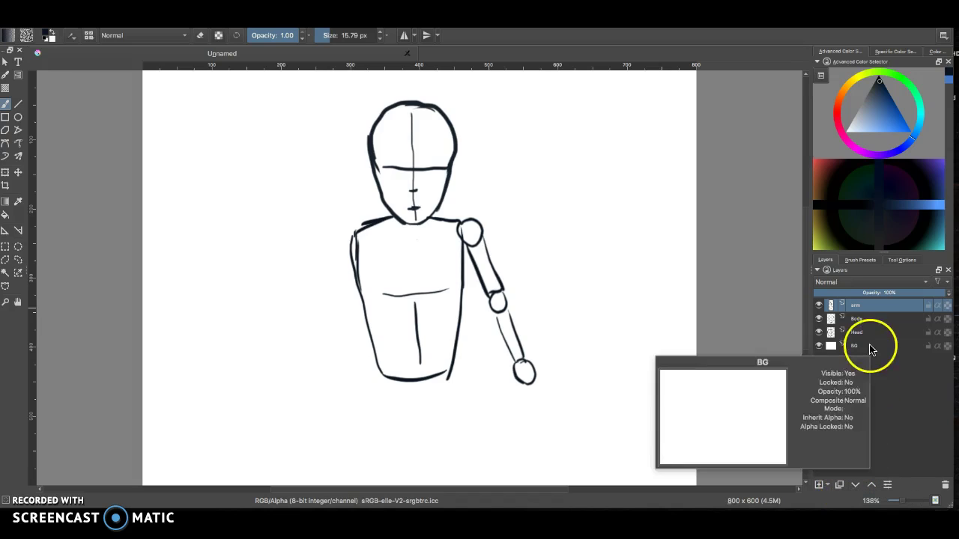
Duplicate the arm layer with Ctrl+J.
mouse_move(861, 307)
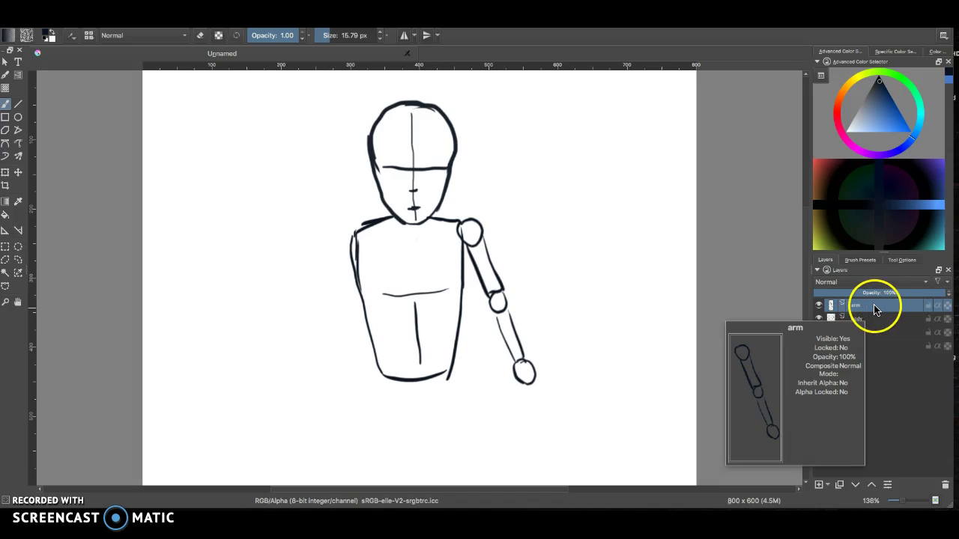
right_click(871, 309)
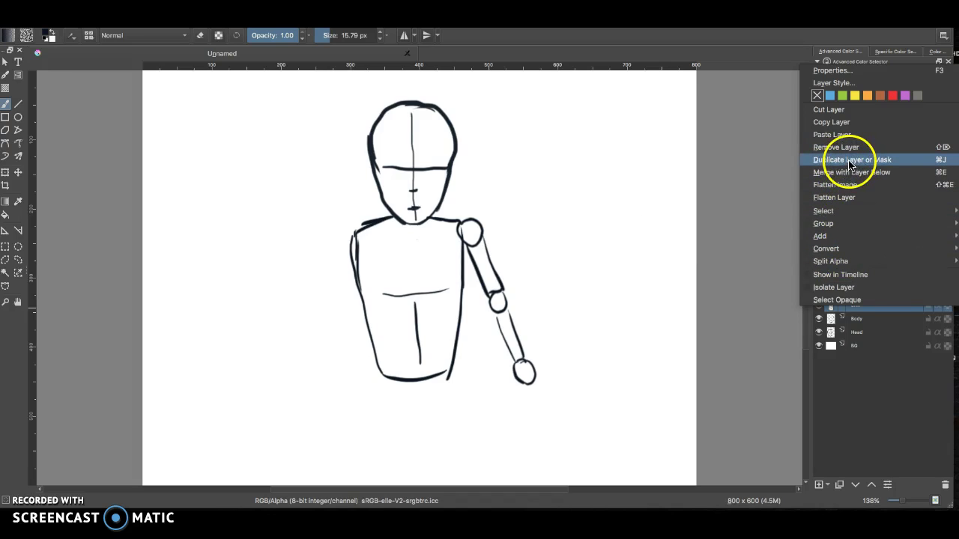
left_click(880, 369)
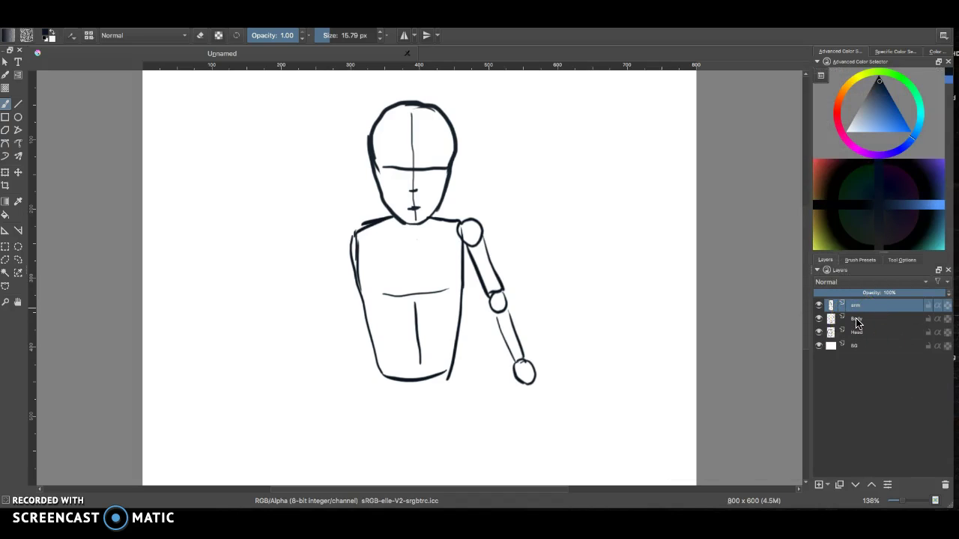
key("ctrl+j")
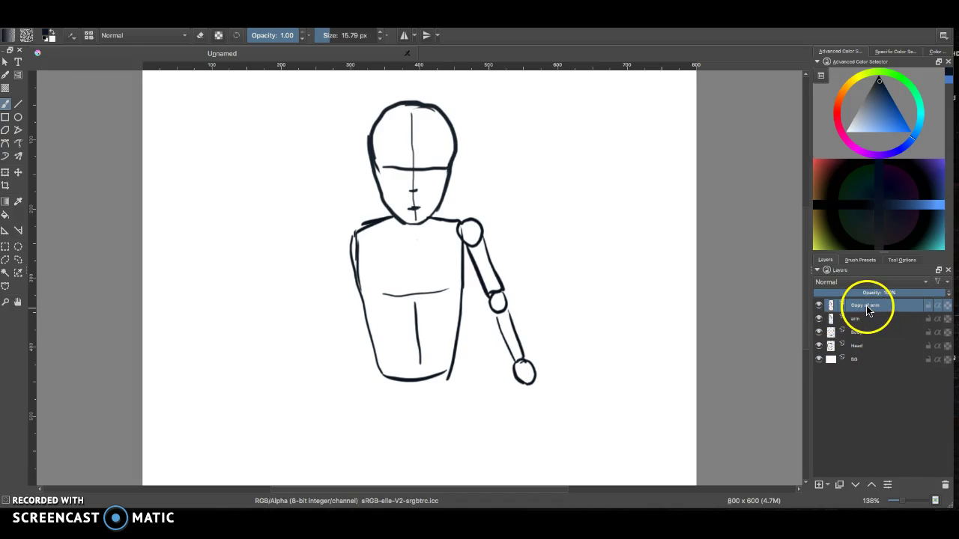
Rename the copy 'Right Arm' and the original 'Left Arm', leaving Right Arm active.
double_click(864, 306)
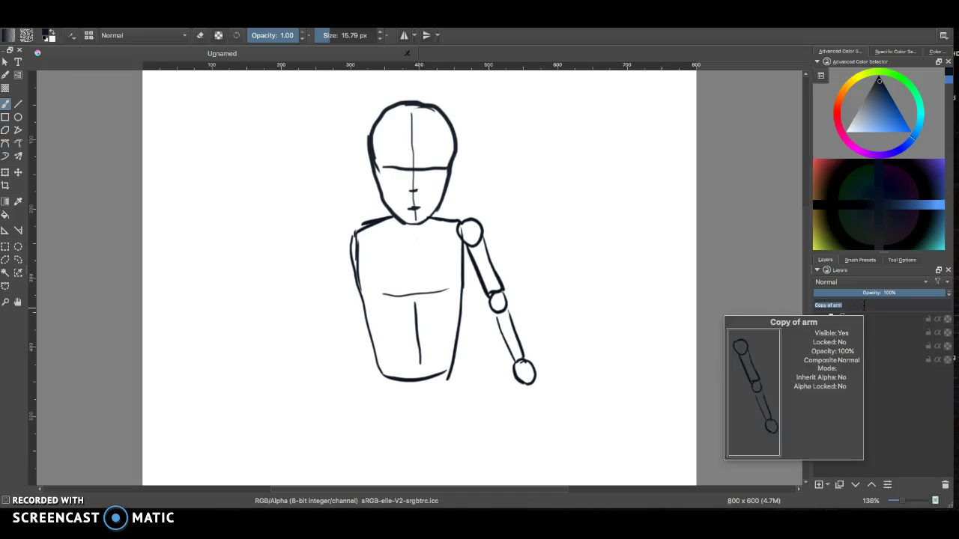
type("L")
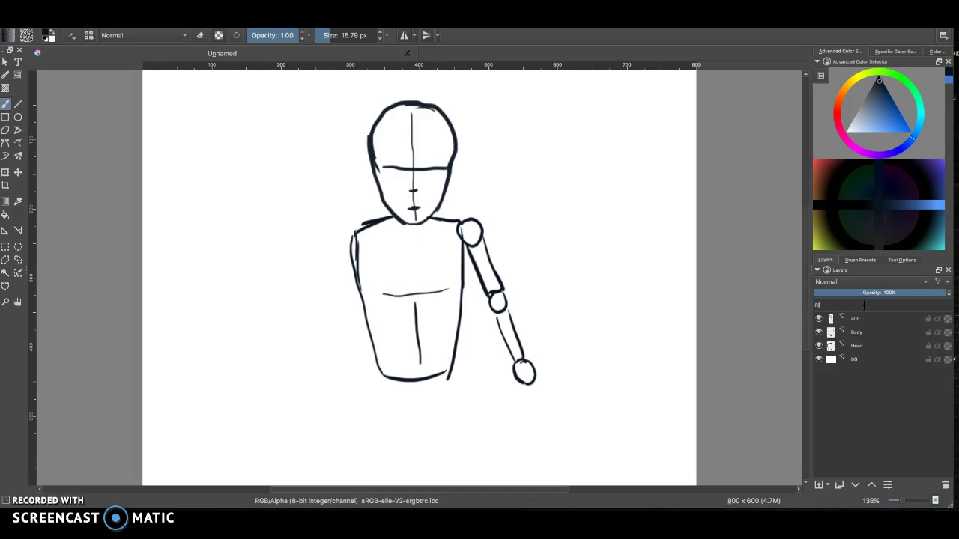
key("Return")
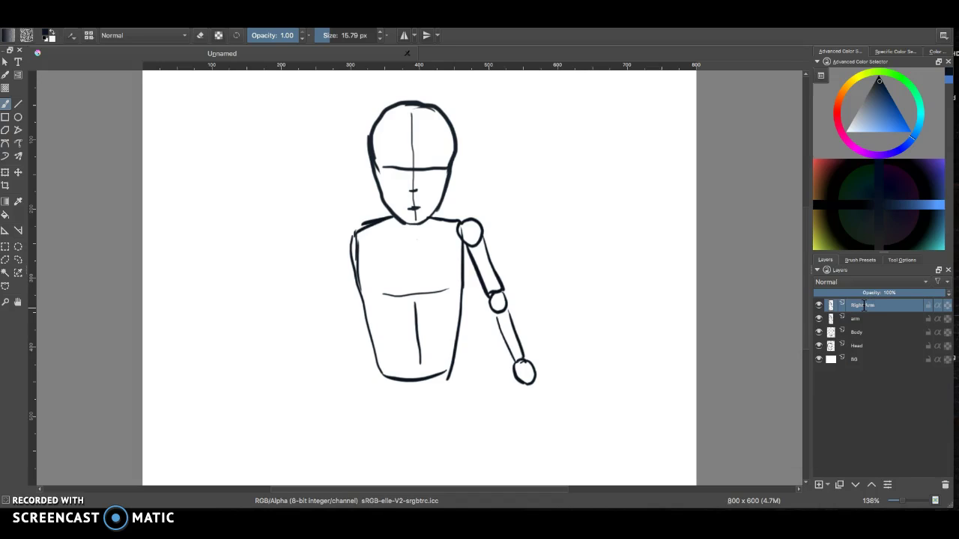
double_click(862, 321)
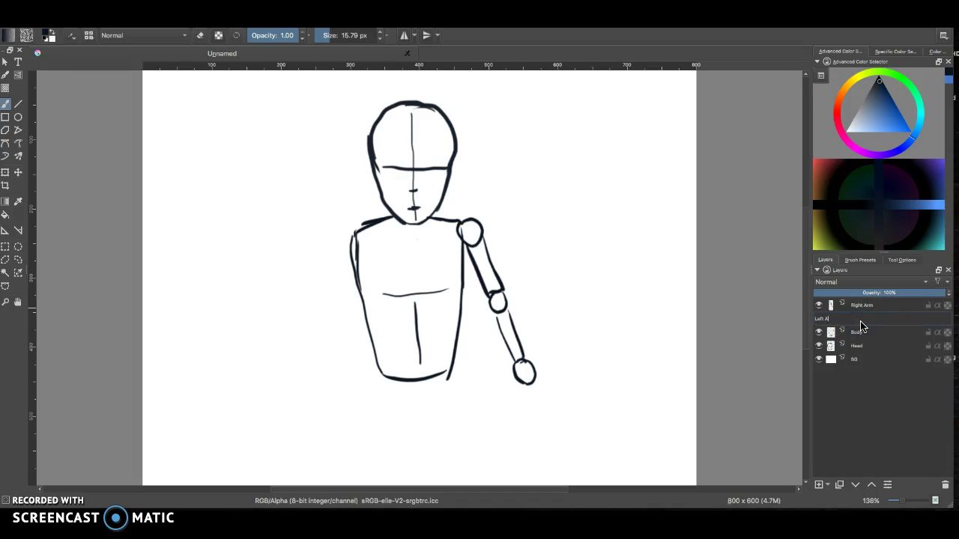
key("Return")
left_click(862, 306)
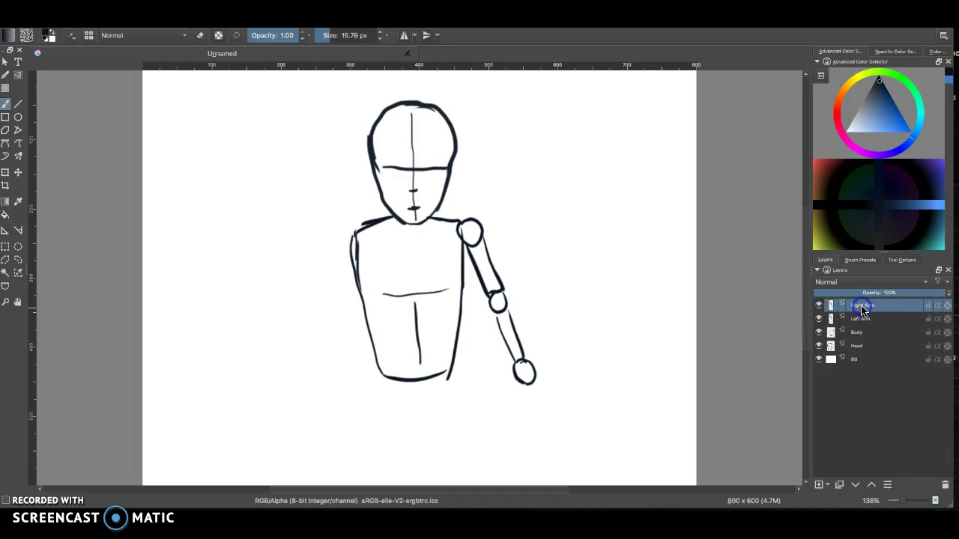
Shift the Right Arm drawing slightly left with the Move tool and look over its layer properties.
left_click(18, 173)
left_click_drag(475, 274, 352, 288)
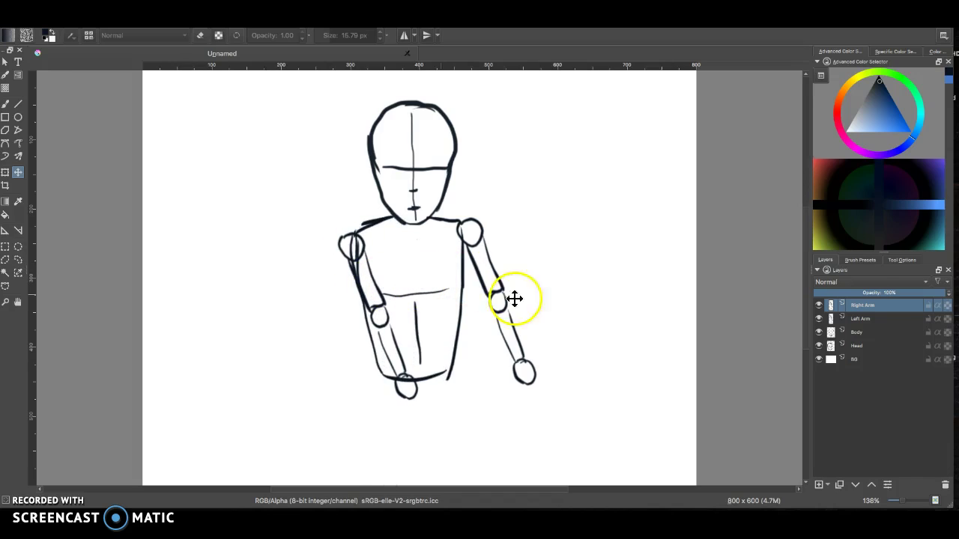
right_click(868, 310)
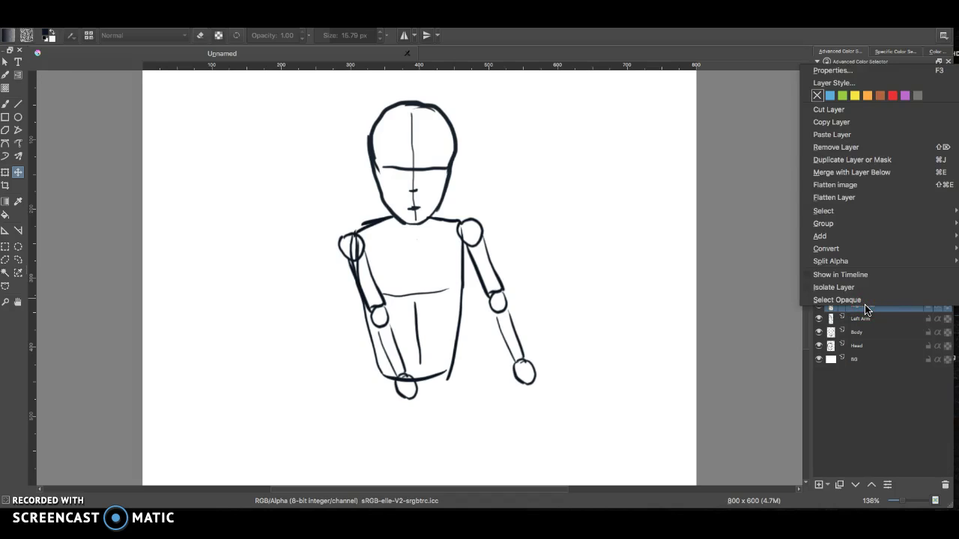
left_click(866, 320)
left_click(868, 328)
left_click(878, 402)
left_click(853, 401)
left_click(893, 455)
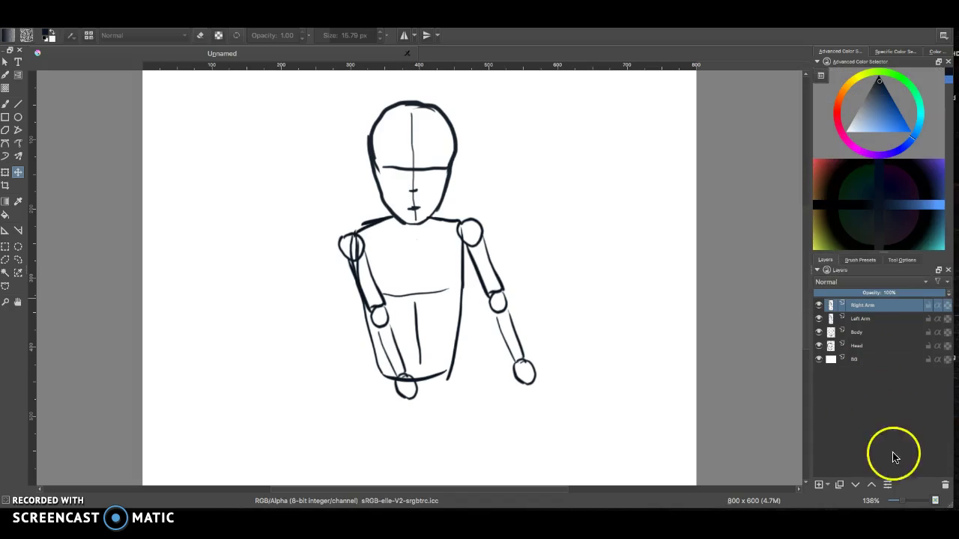
left_click(888, 485)
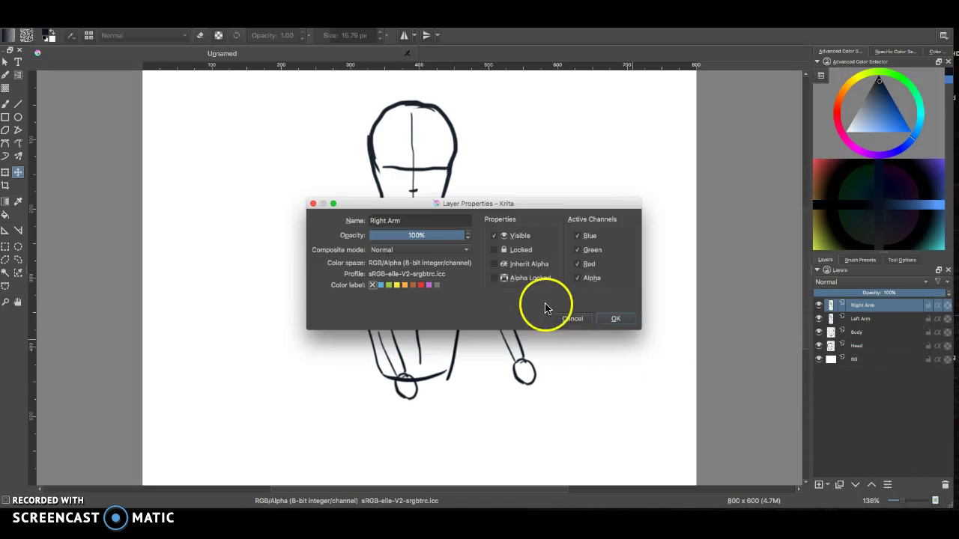
left_click(574, 319)
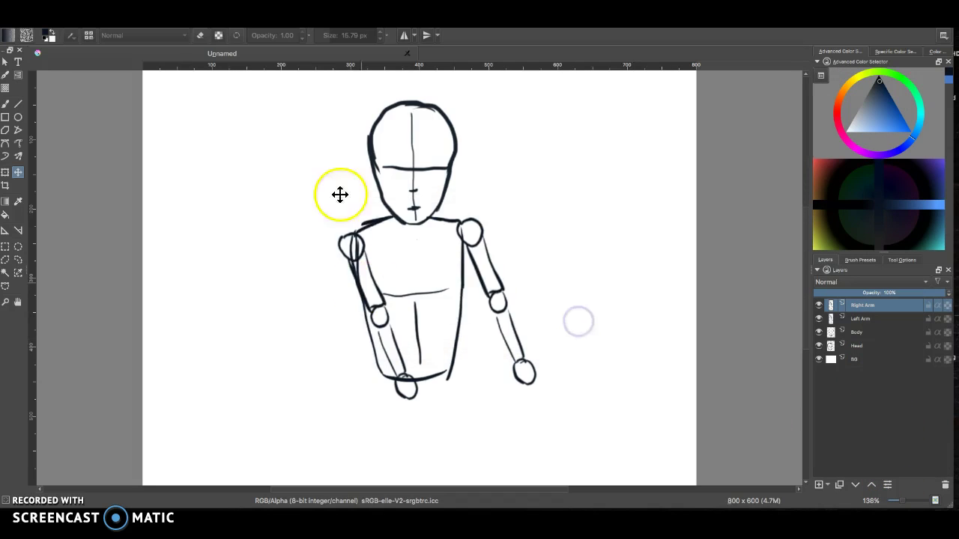
Look through the Layer menu, then drag the Right Arm drawing left of the torso.
left_click(161, 7)
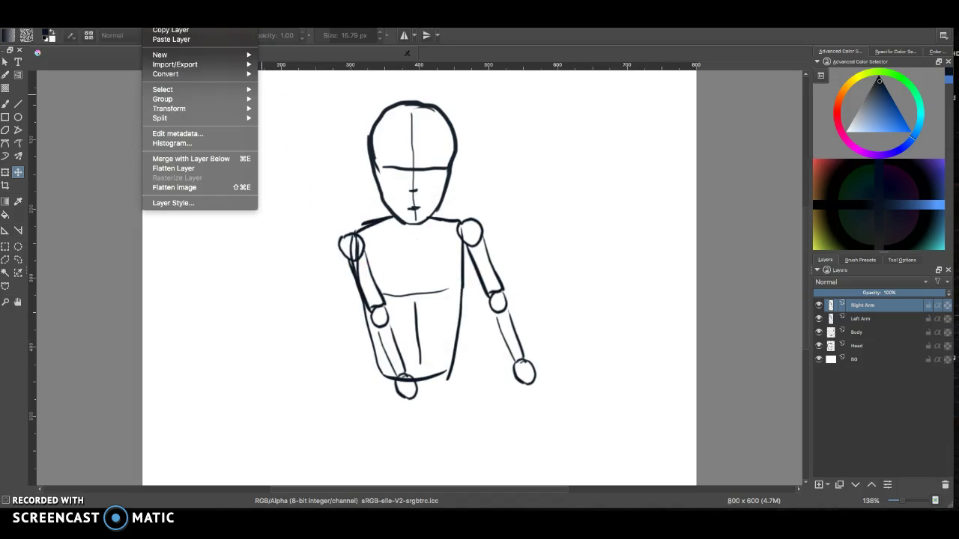
mouse_move(83, 8)
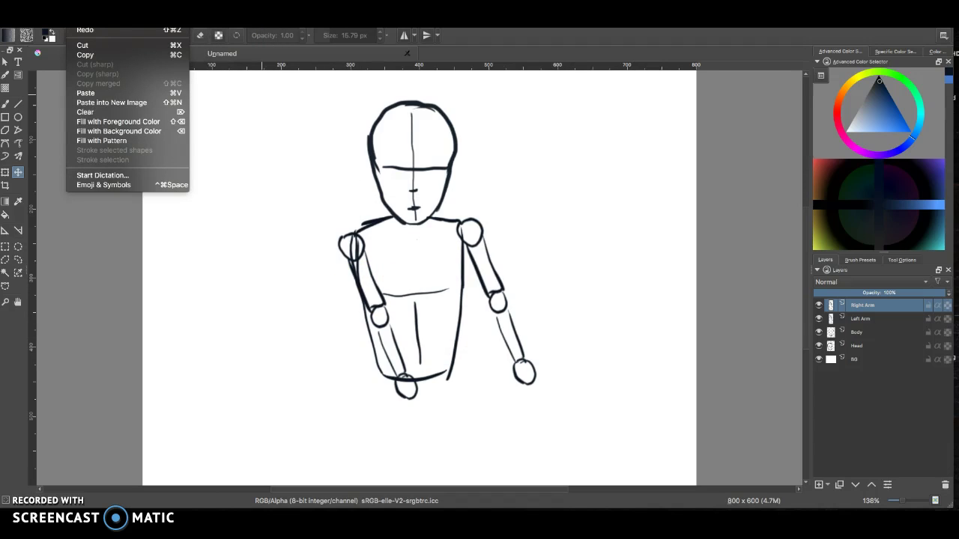
mouse_move(131, 7)
mouse_move(161, 7)
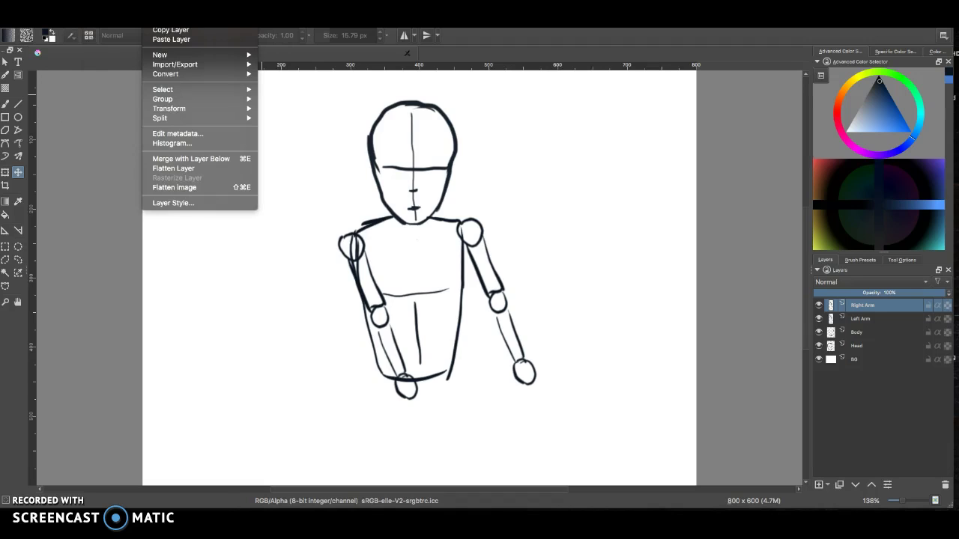
key("Escape")
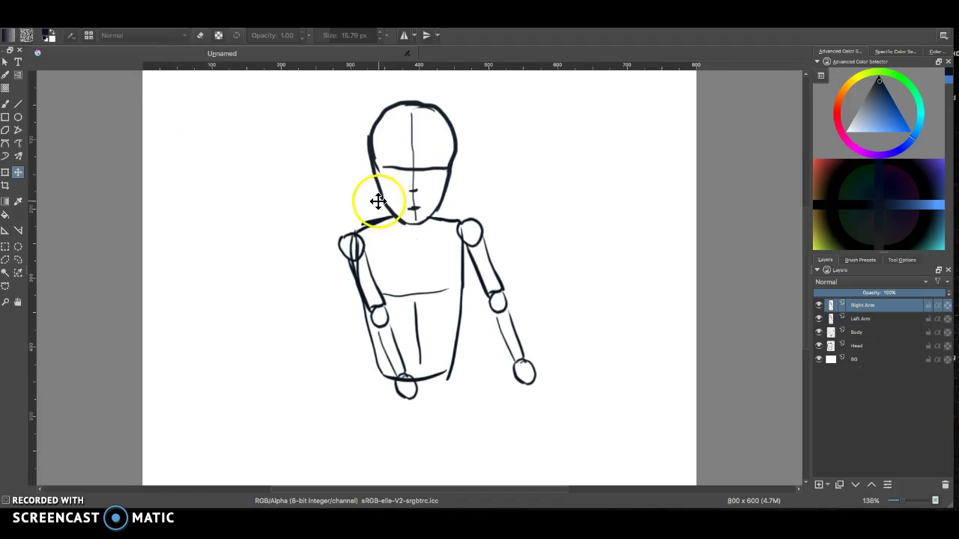
mouse_move(375, 274)
left_mouse_down()
mouse_move(300, 269)
mouse_move(287, 261)
mouse_move(308, 233)
mouse_move(306, 268)
left_mouse_up()
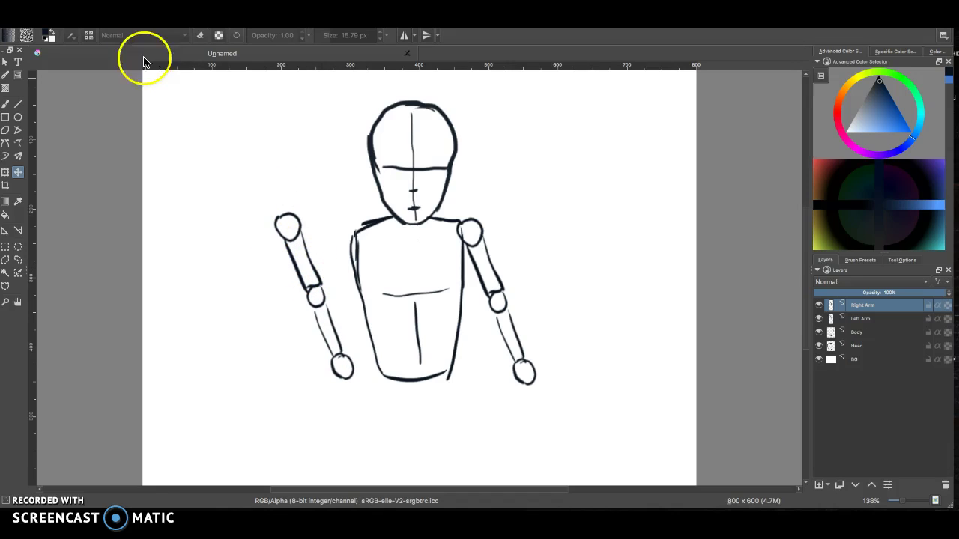
Apply Layer > Transform > Mirror Layer Horizontally to Right Arm and drag it to the left shoulder.
left_click(161, 7)
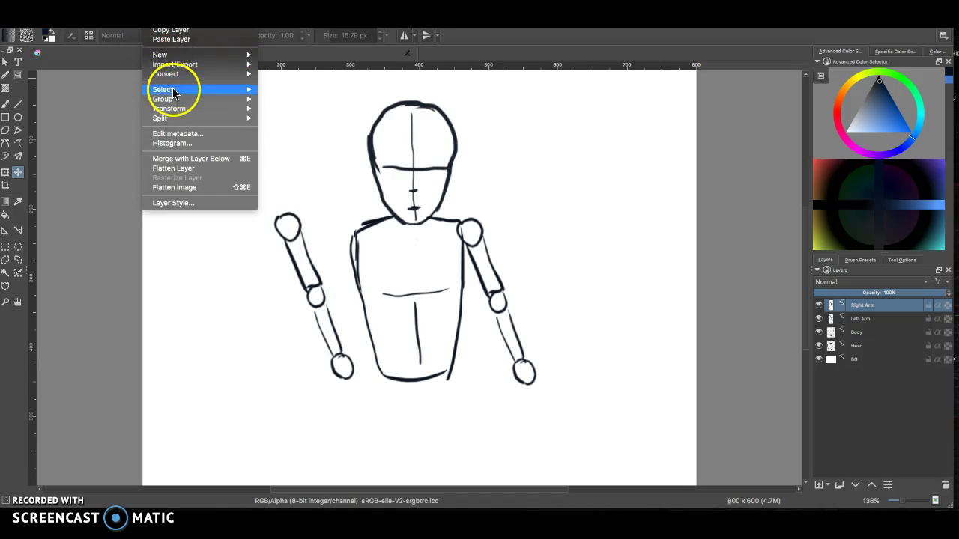
mouse_move(180, 110)
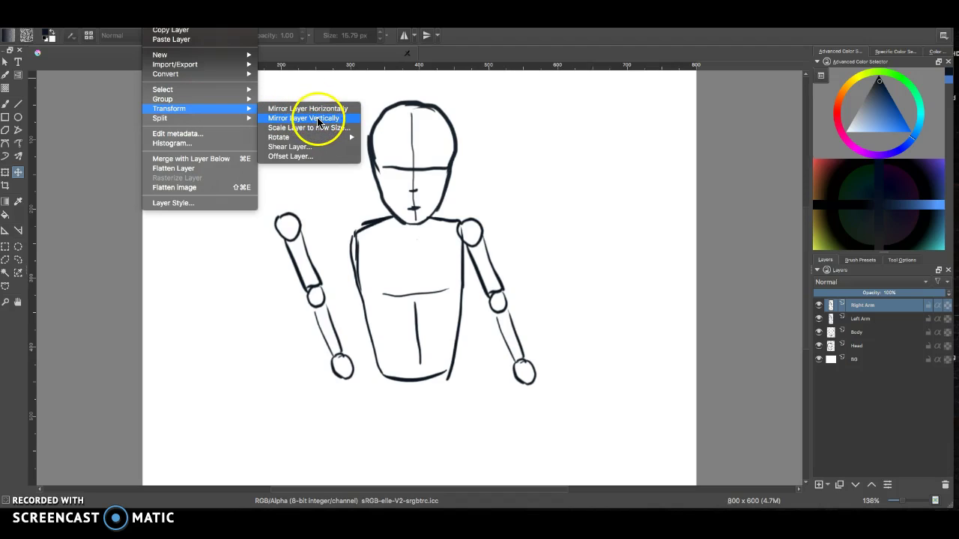
mouse_move(316, 137)
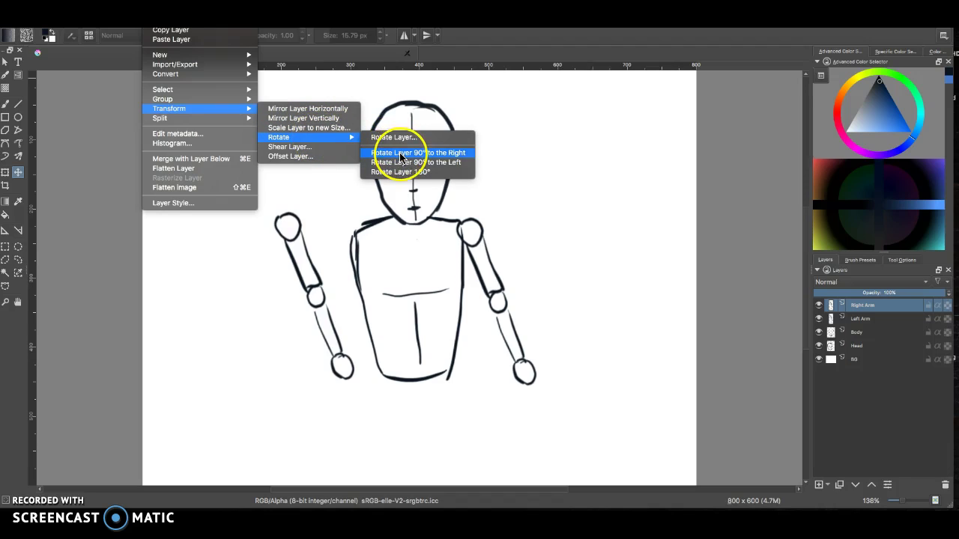
left_click(426, 154)
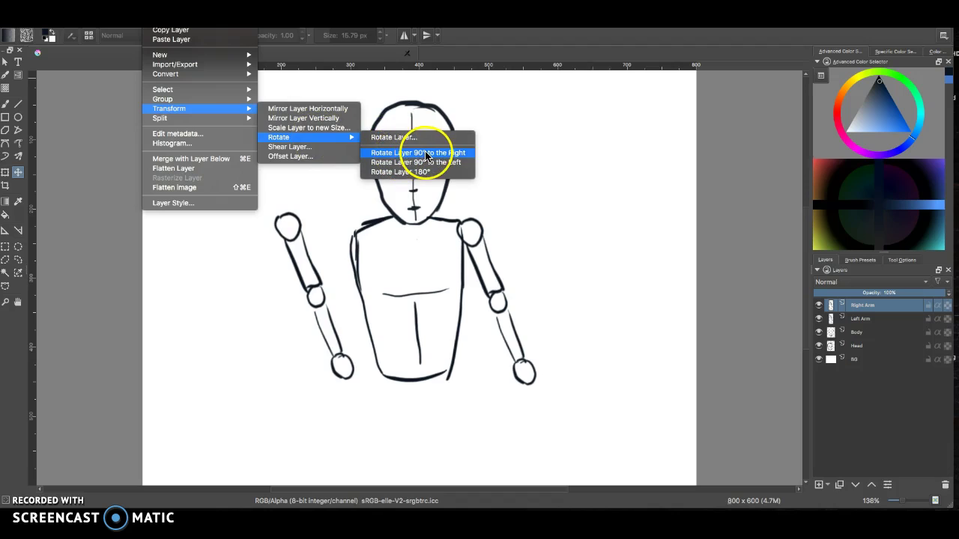
left_click(426, 173)
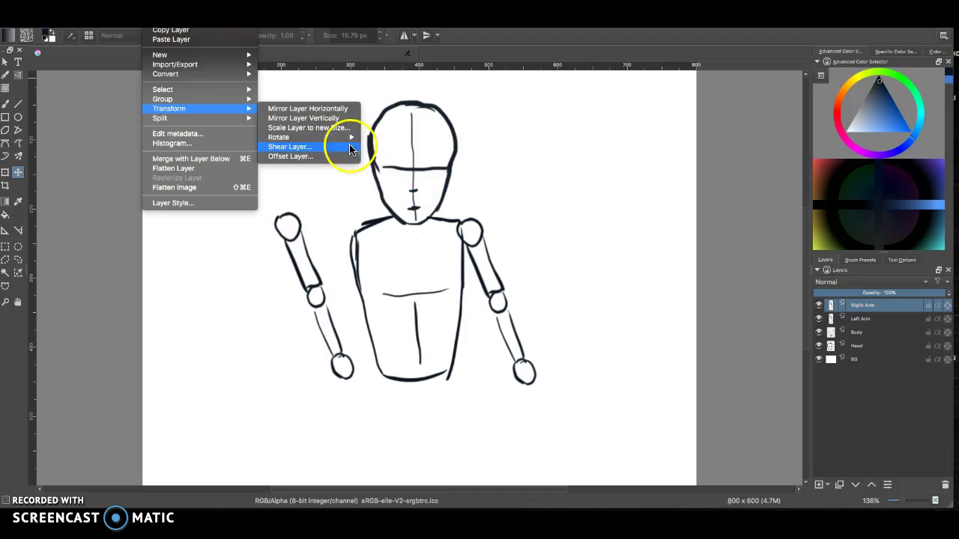
left_click(310, 108)
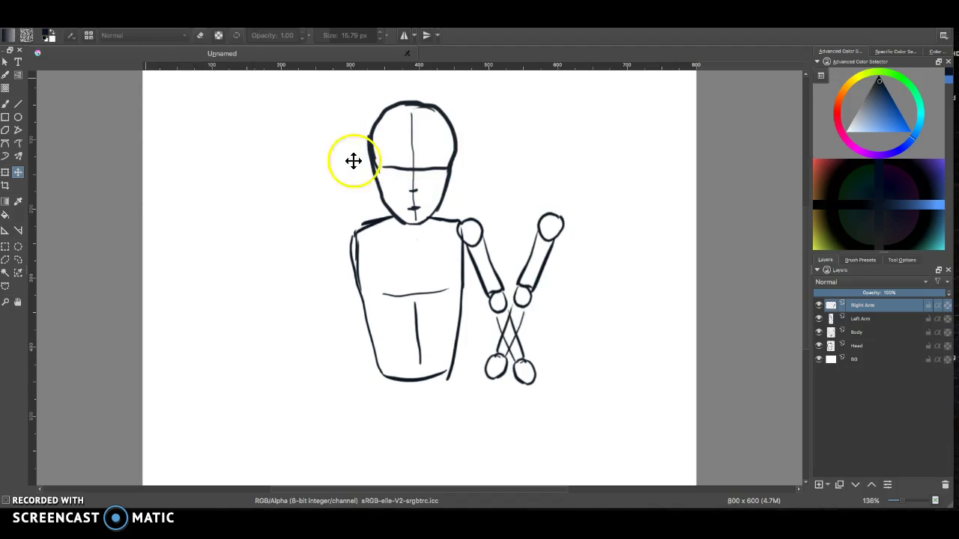
left_click_drag(534, 264, 338, 277)
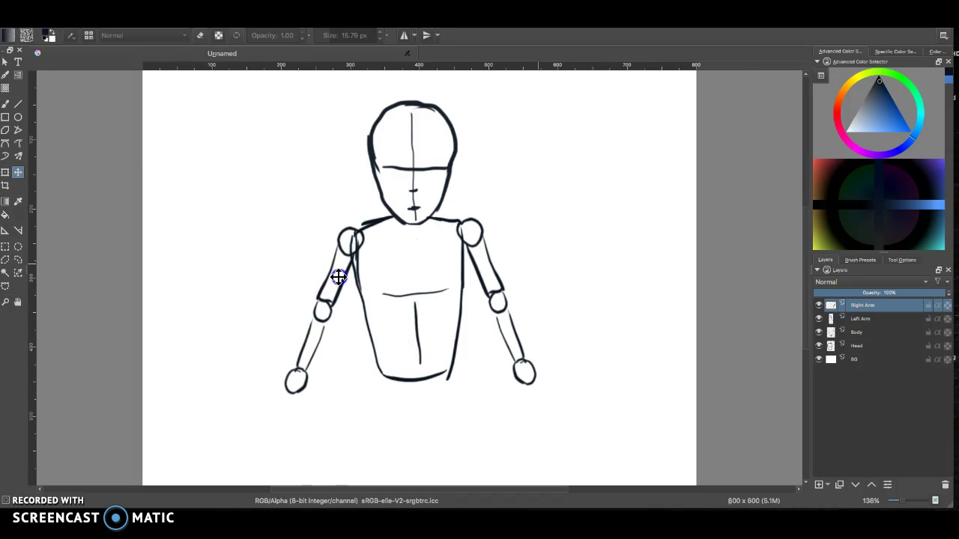
Rotate the Right Arm counter-clockwise with the Transform tool, reseat it at the shoulder, and apply.
left_click(5, 173)
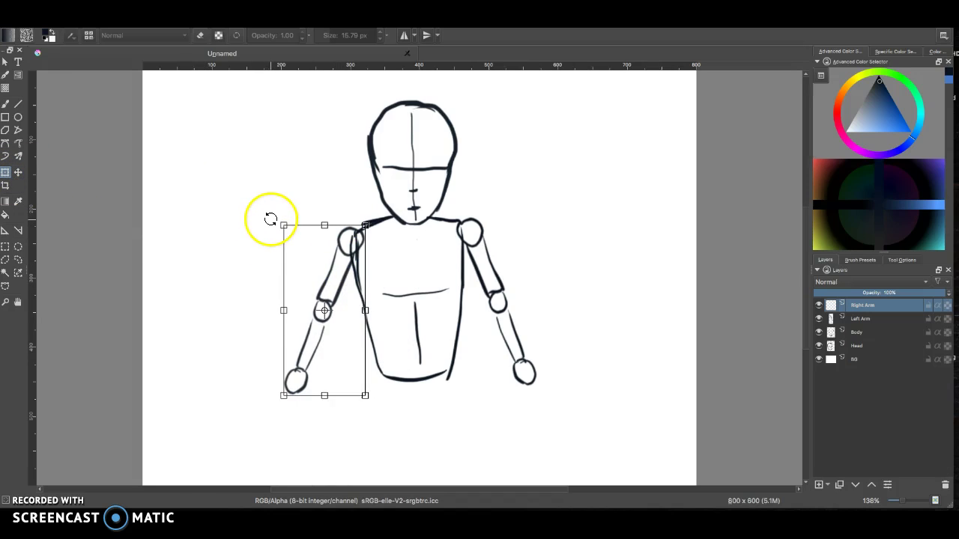
left_click_drag(270, 218, 253, 235)
left_click_drag(321, 260, 350, 264)
left_click(5, 103)
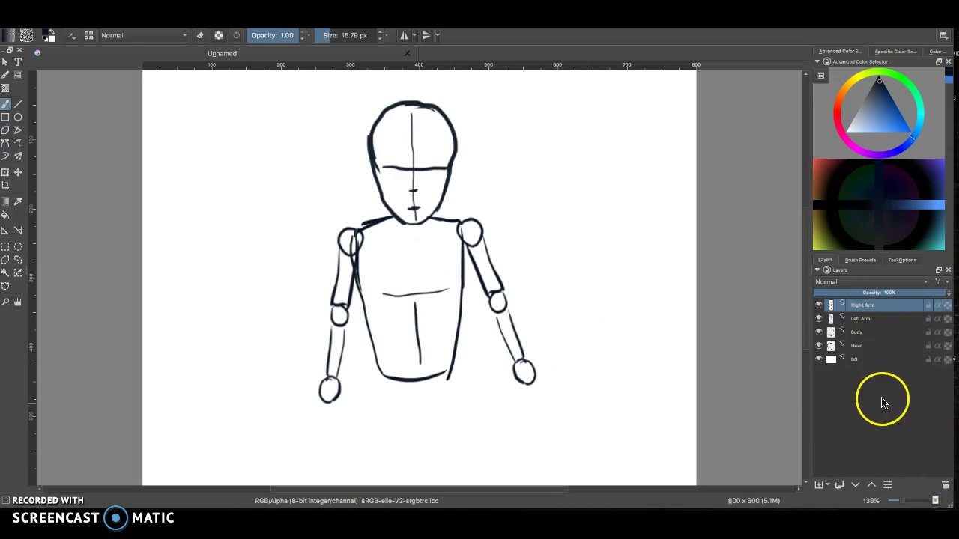
left_click_drag(863, 382, 886, 388)
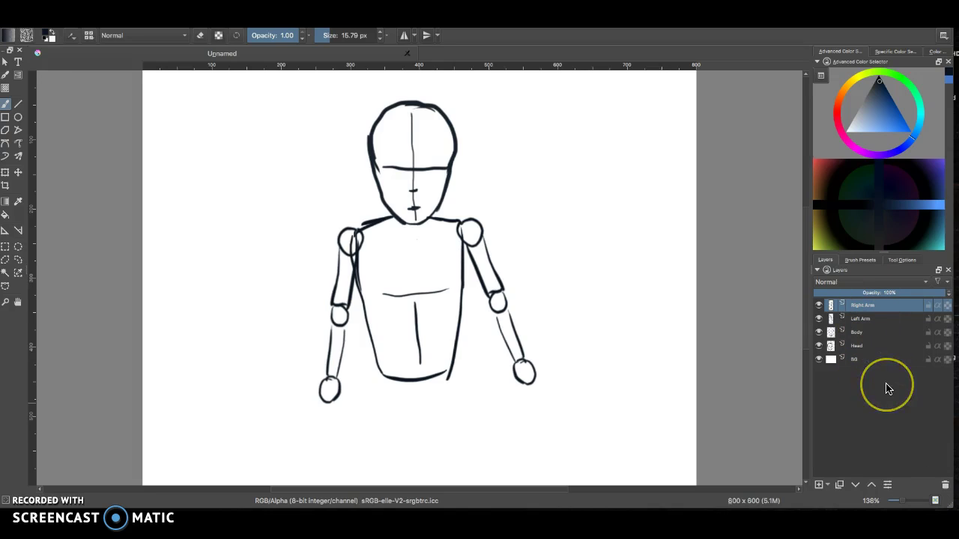